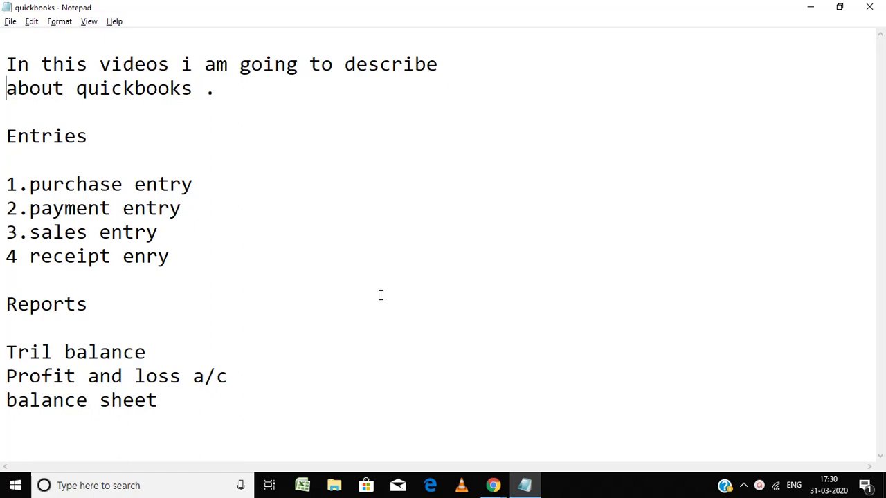
- Switch to the QuickBooks browser window and start a new Purchase Bill from + New
click(495, 486)
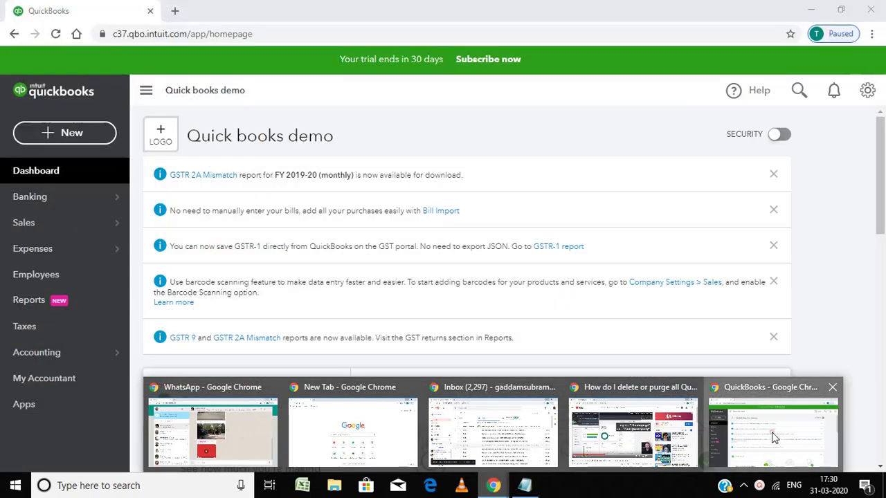
click(773, 437)
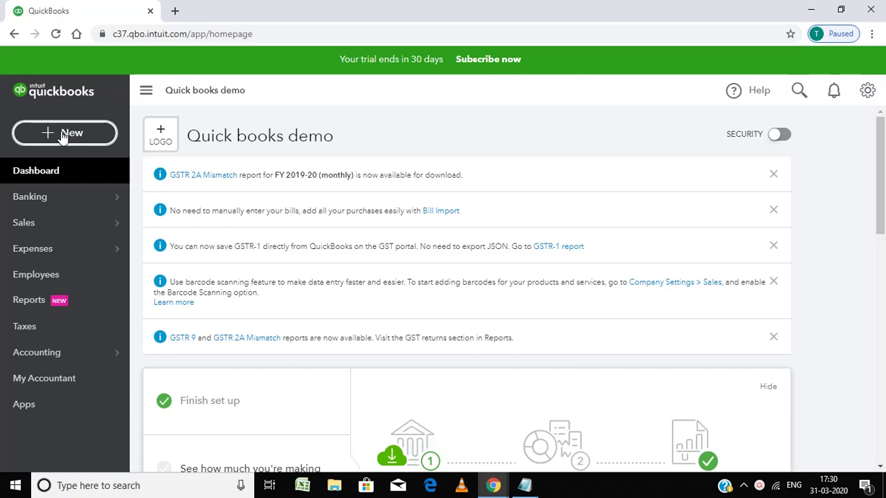
click(63, 135)
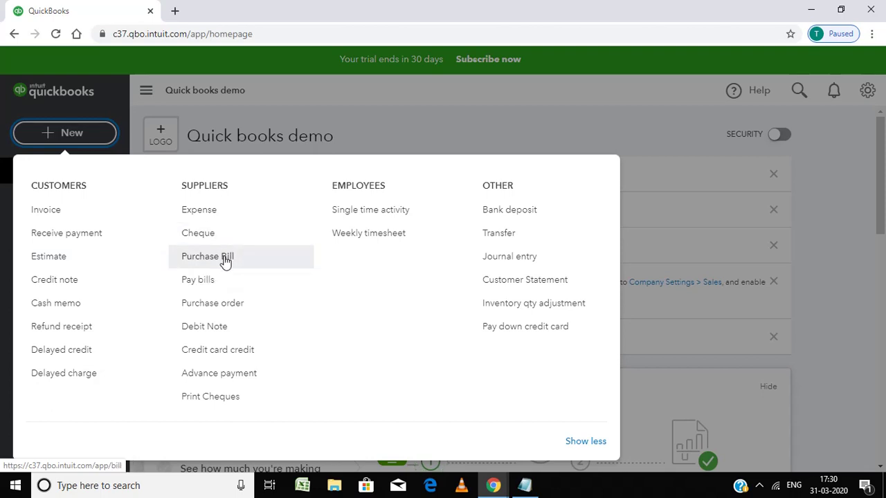
click(225, 261)
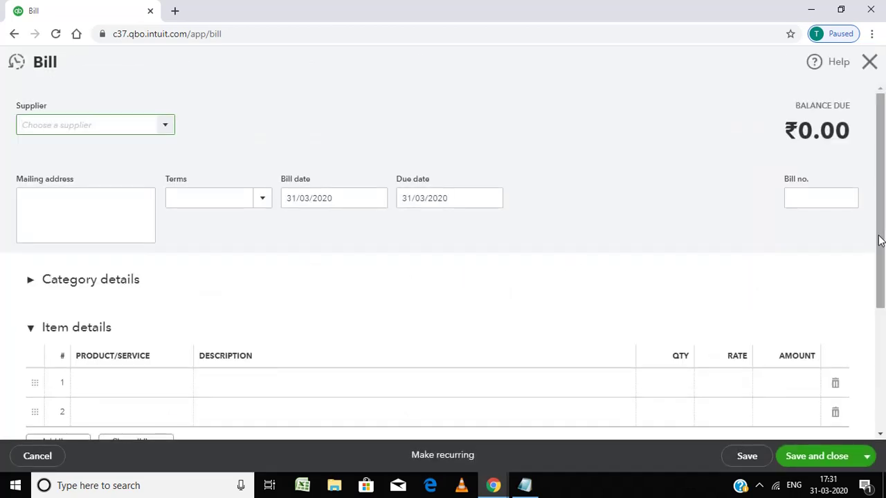
- Enter 056 as the bill number
scroll(878, 221, down, 1)
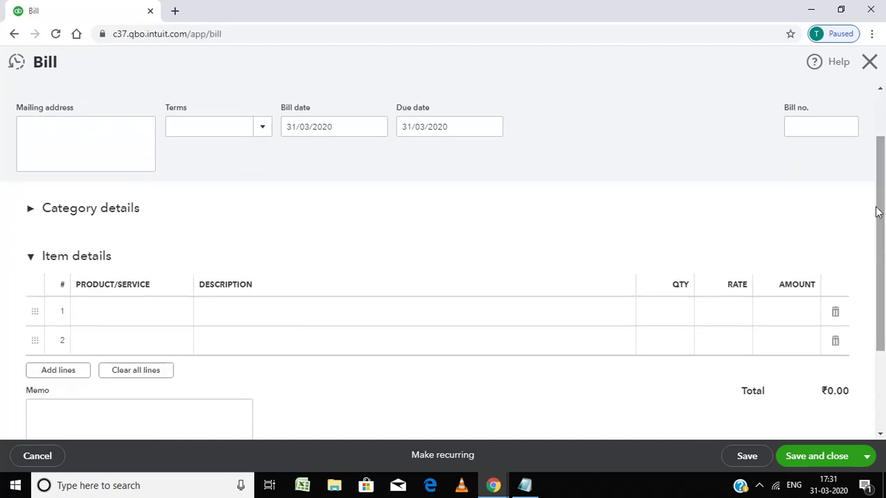
click(807, 127)
text(56)
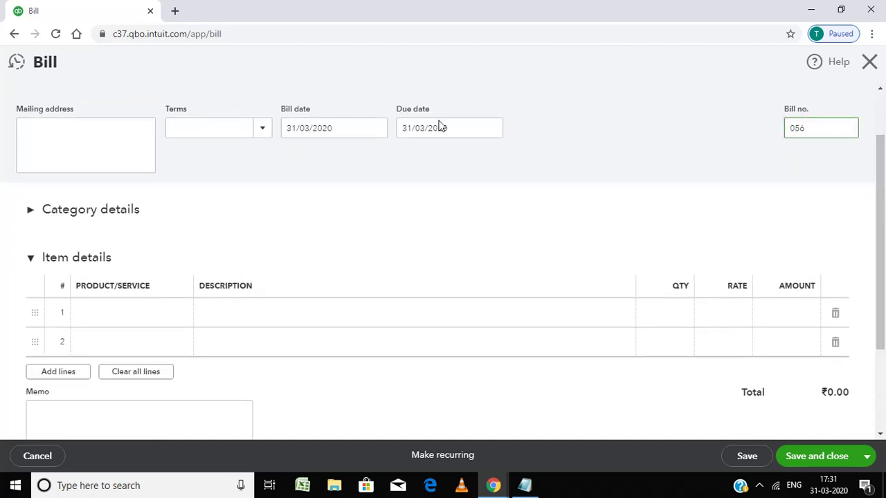
click(98, 140)
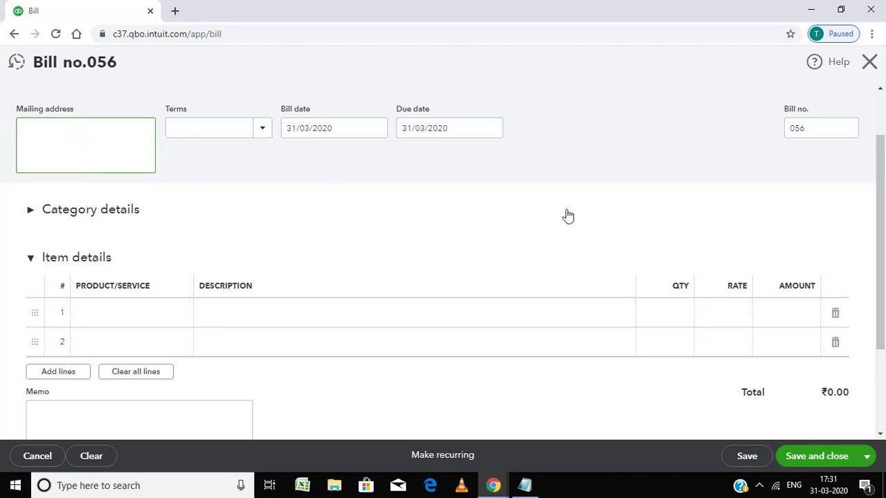
scroll(876, 196, up, 1)
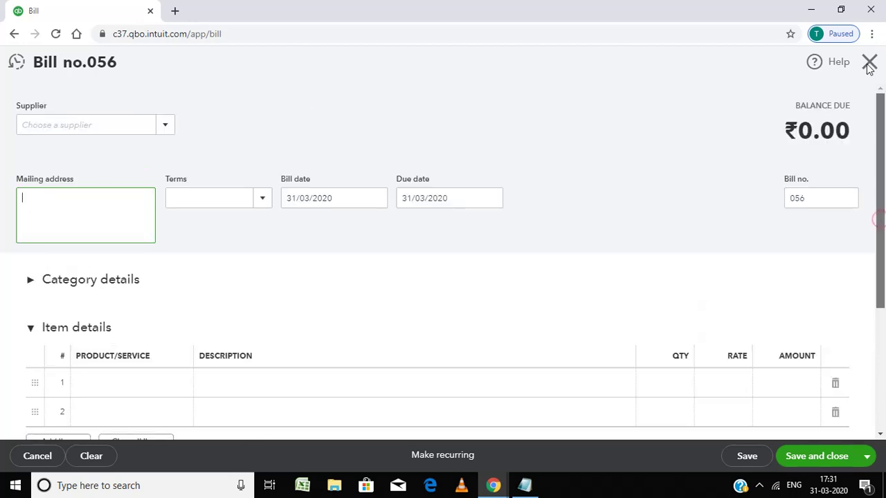
- Create and select the new supplier Rajesh Bros
click(162, 130)
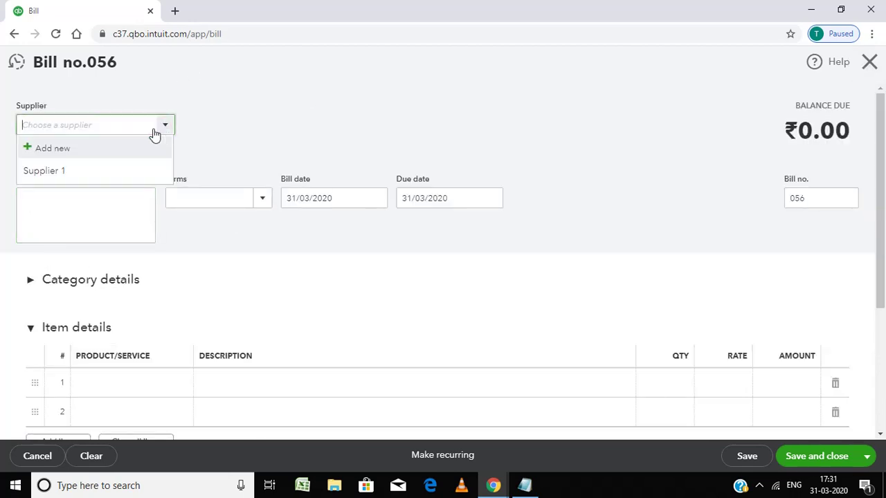
click(49, 150)
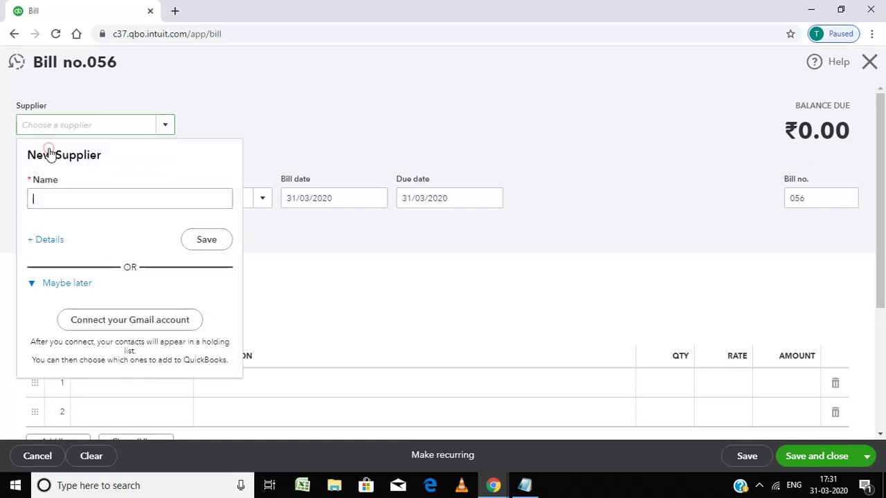
click(50, 201)
text(Ra)
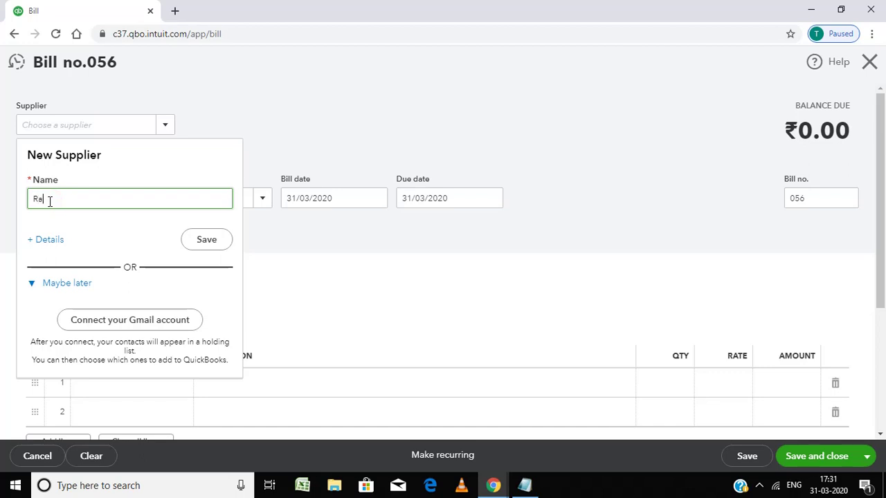
text(jesh Bros)
click(208, 242)
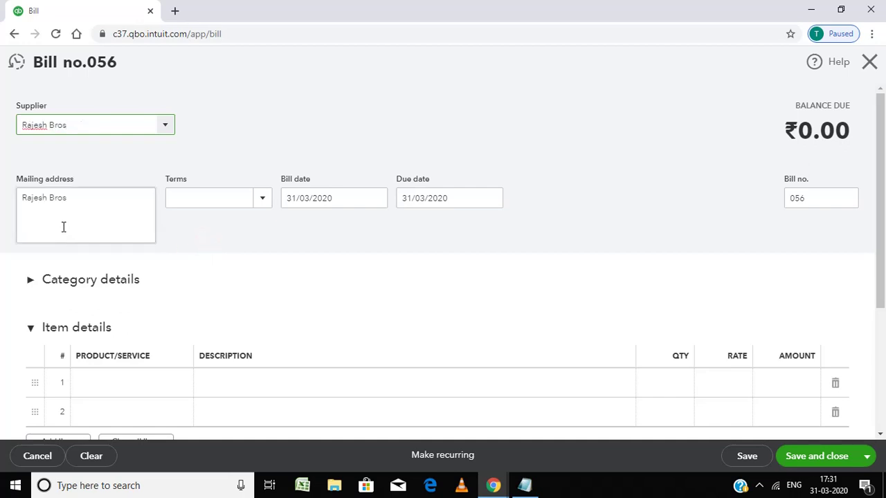
- Add Tiruvallur as a second line of the mailing address
click(83, 201)
key(Return)
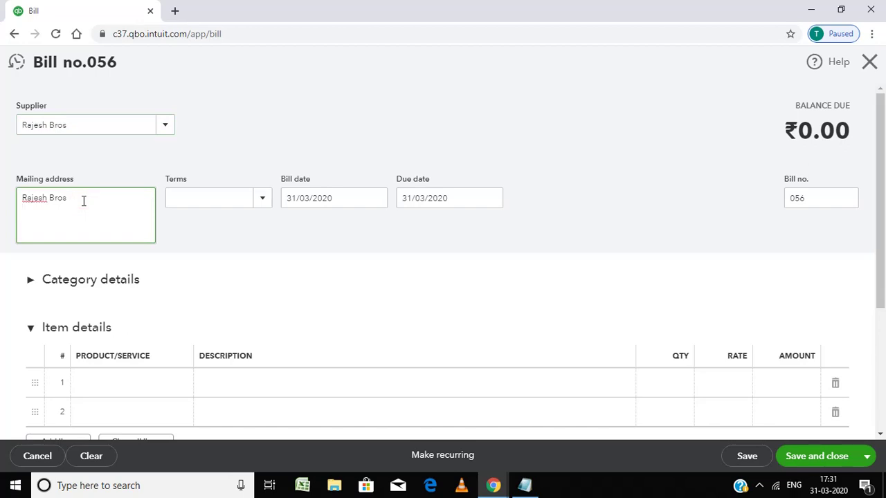
text(Tiruvallur)
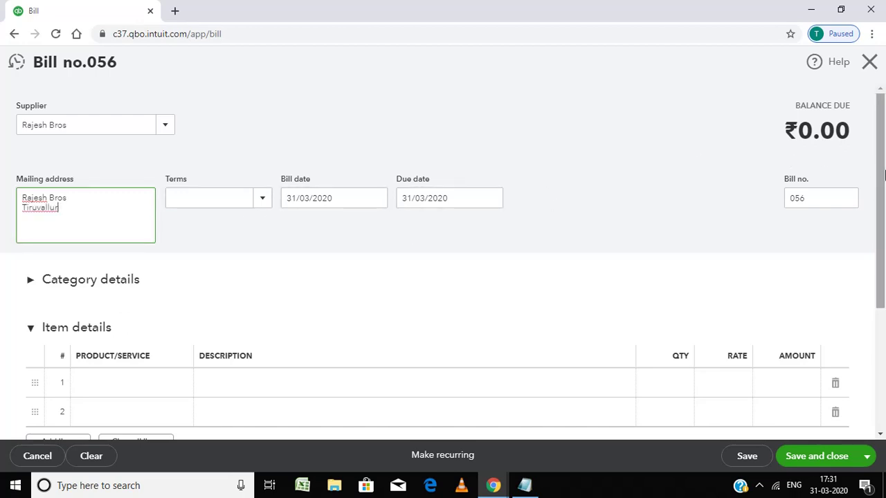
scroll(274, 294, down, 1)
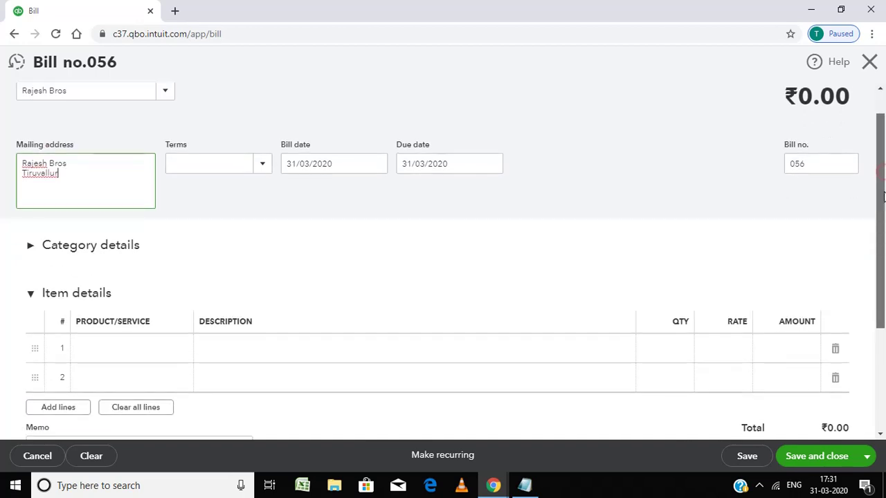
- Type Laptop on the first item line and add it as a new product
click(80, 352)
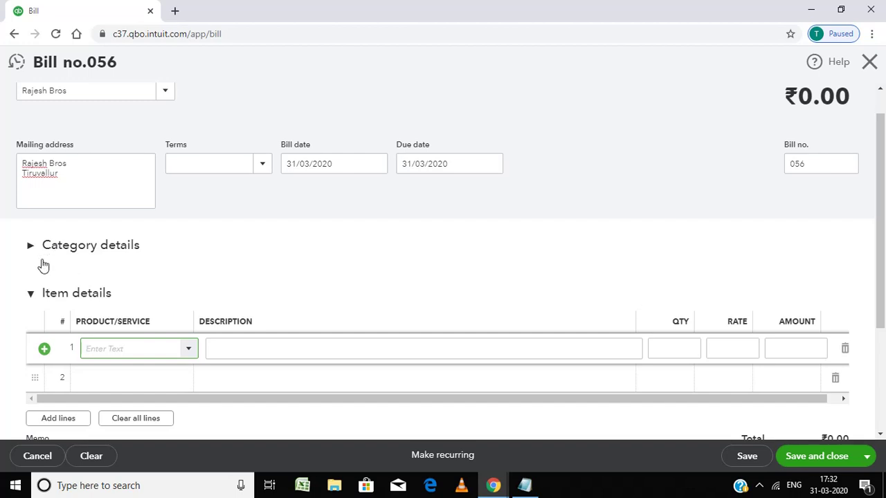
click(124, 347)
text(Lap)
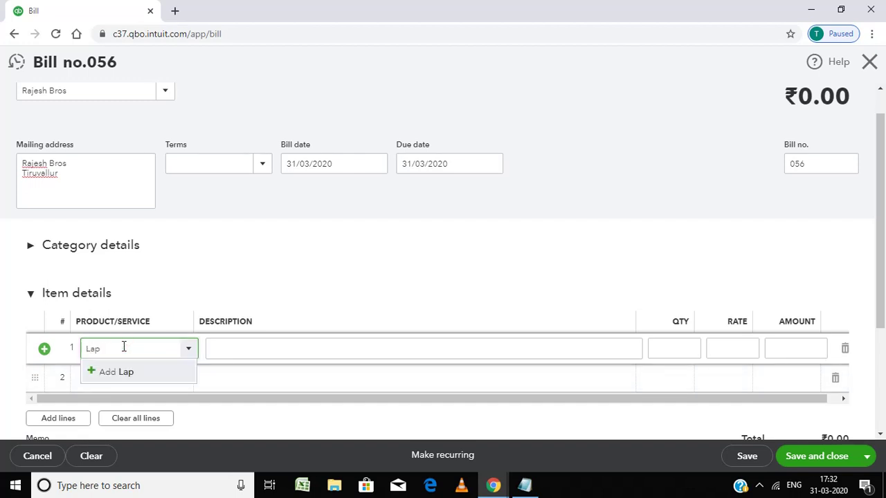
text(top)
click(135, 378)
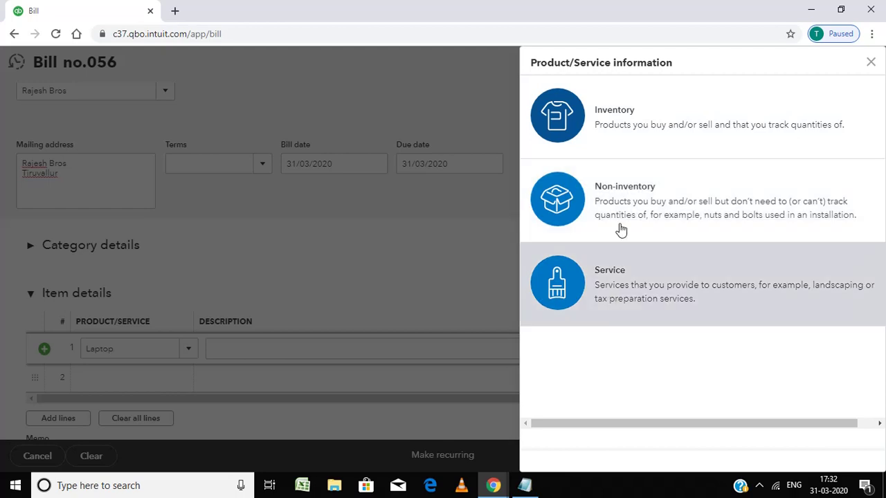
- Make Laptop an Inventory item with HSN code 8517 and unit NOS - NUMBERS
click(637, 123)
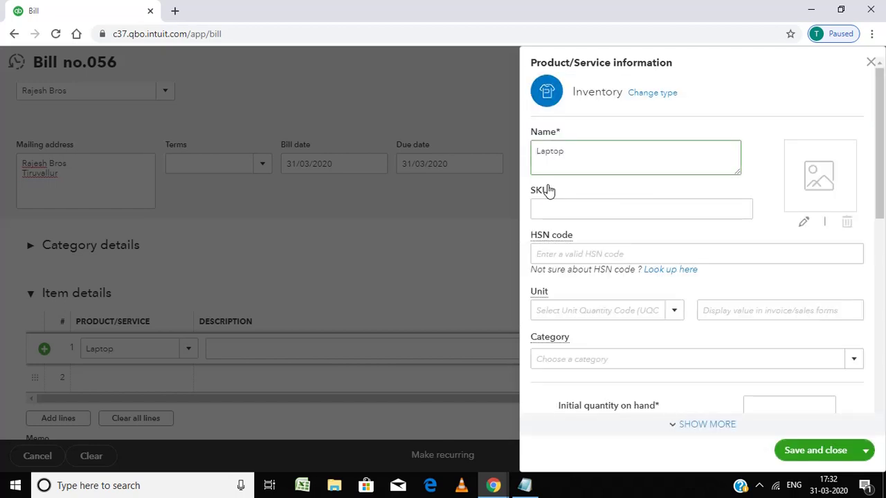
click(562, 254)
text(8517)
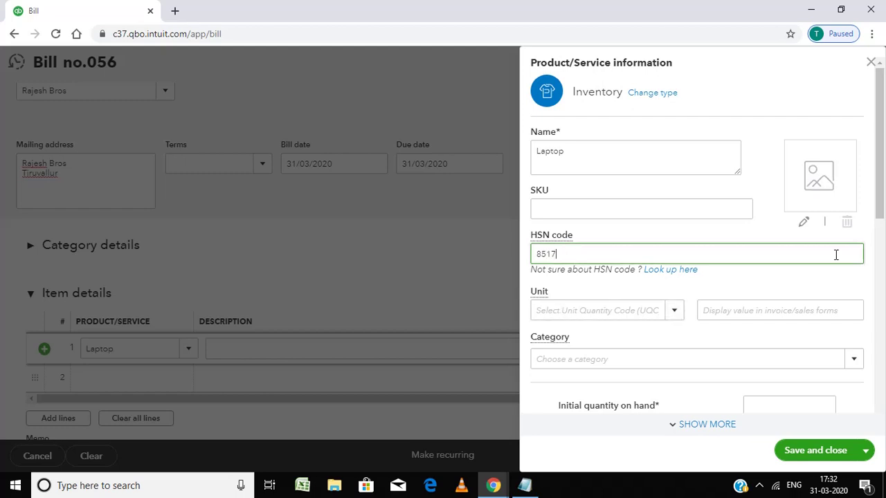
click(642, 313)
text(n)
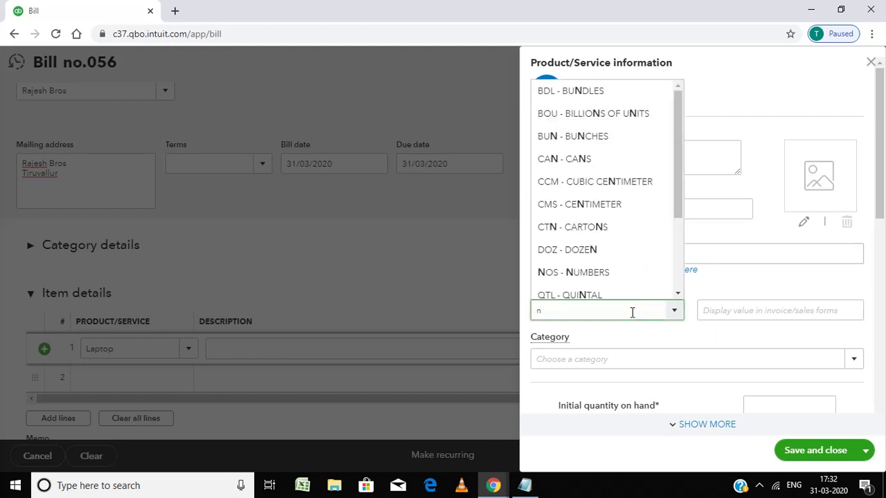
click(615, 272)
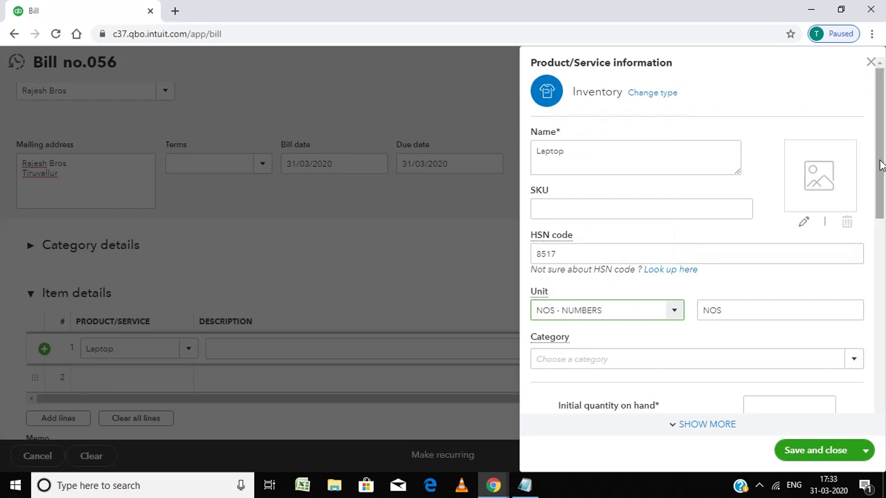
drag(878, 162, 882, 344)
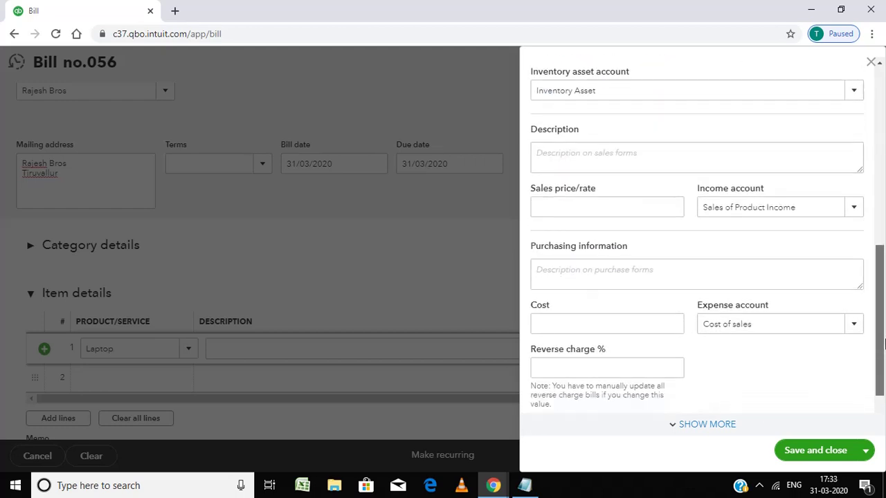
- Set initial quantity 0 and try saving, which fails for a missing as-of date
click(823, 450)
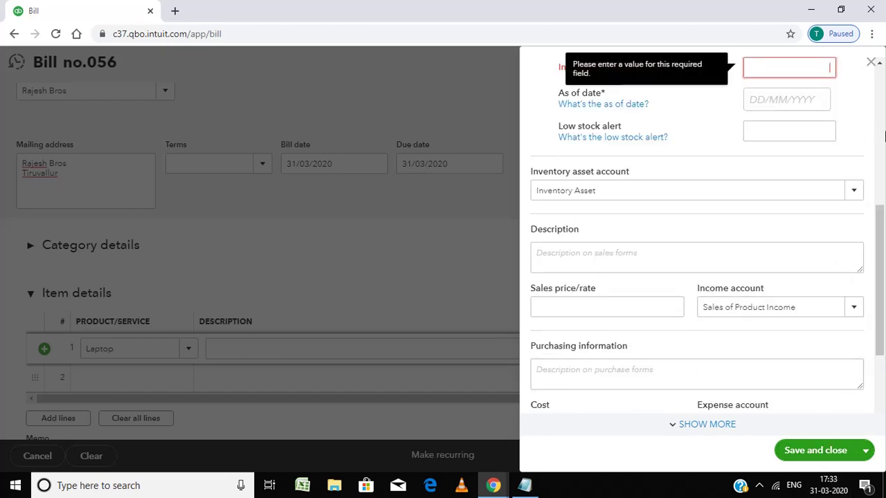
drag(883, 223, 876, 166)
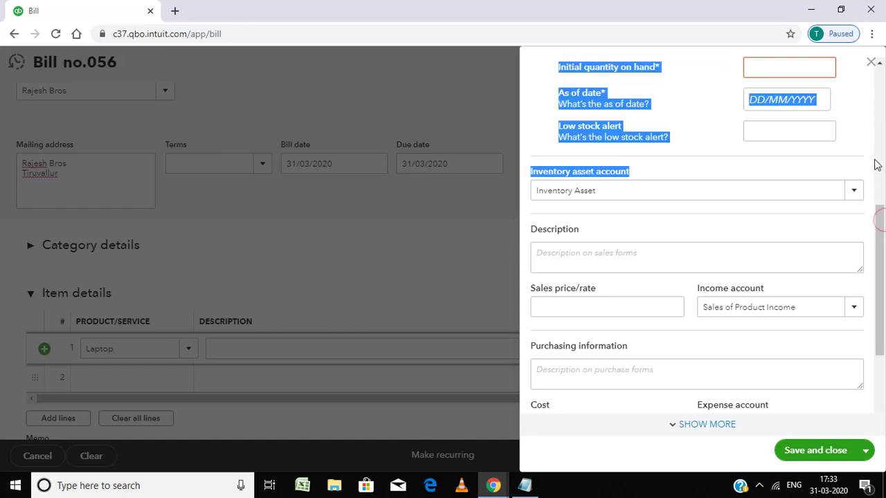
click(809, 63)
text(0)
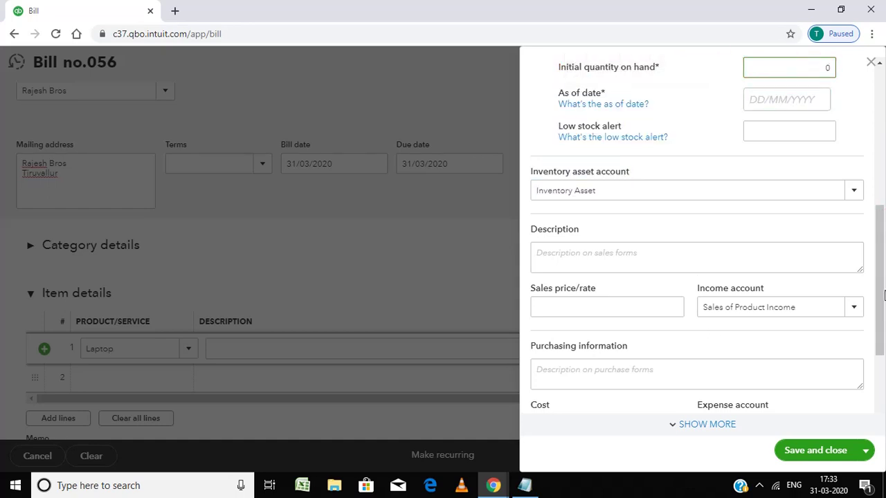
drag(881, 298, 884, 356)
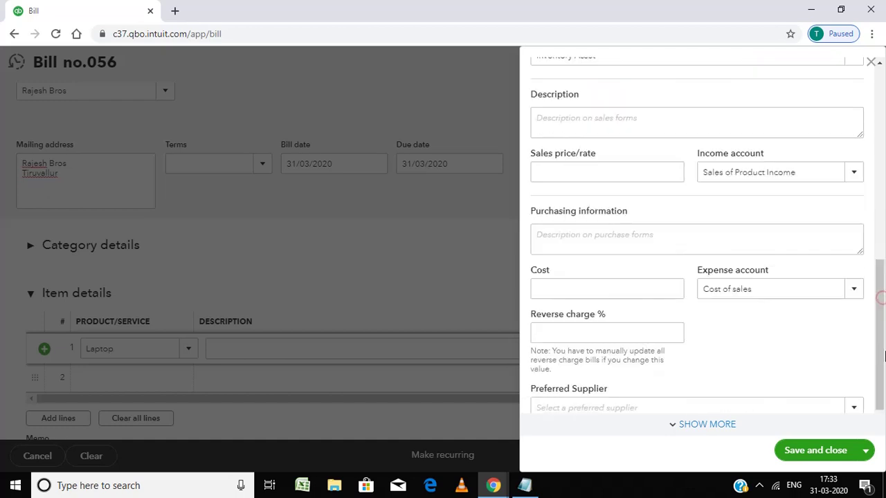
click(824, 457)
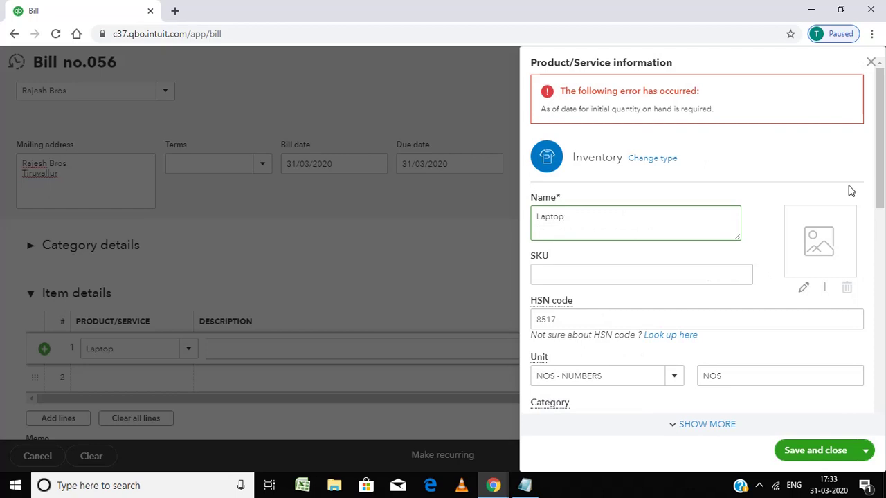
- Set the Laptop item's as-of date to 01/03/2020 and save it
click(879, 135)
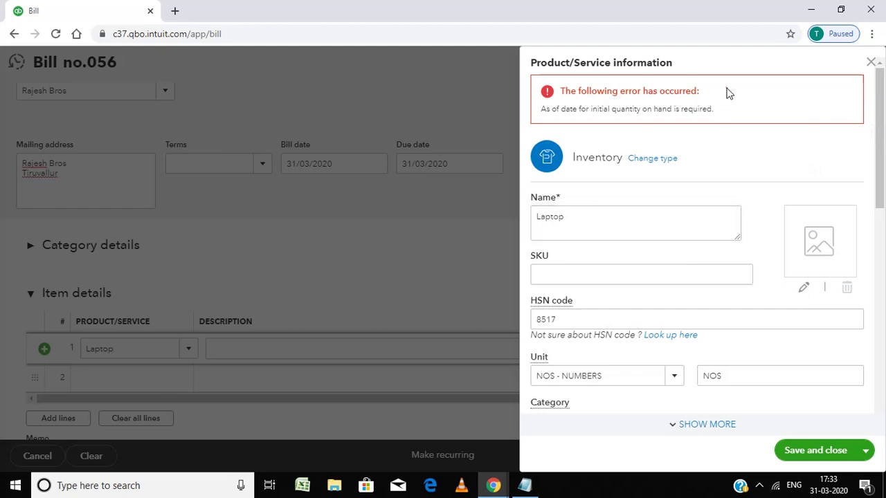
triple_click(677, 108)
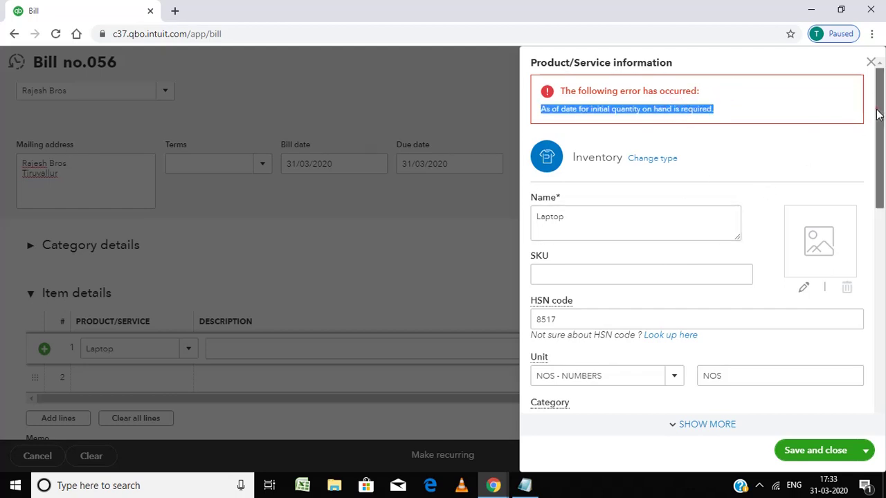
scroll(877, 114, down, 3)
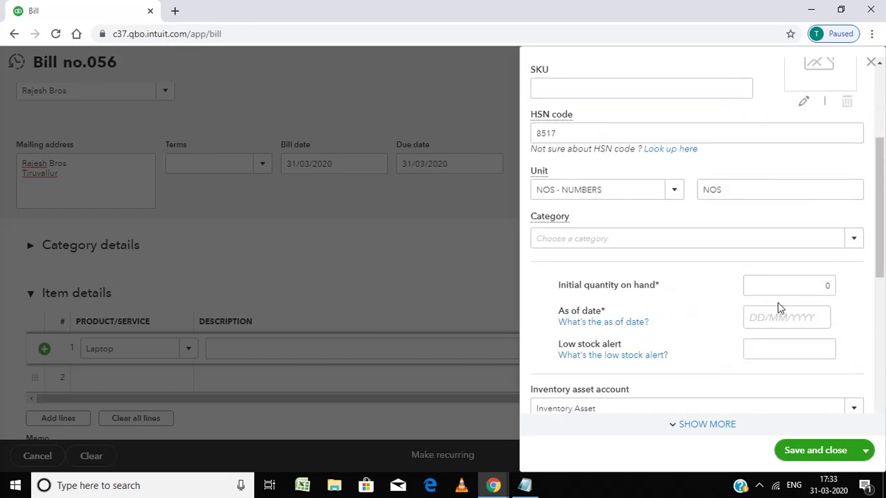
click(777, 307)
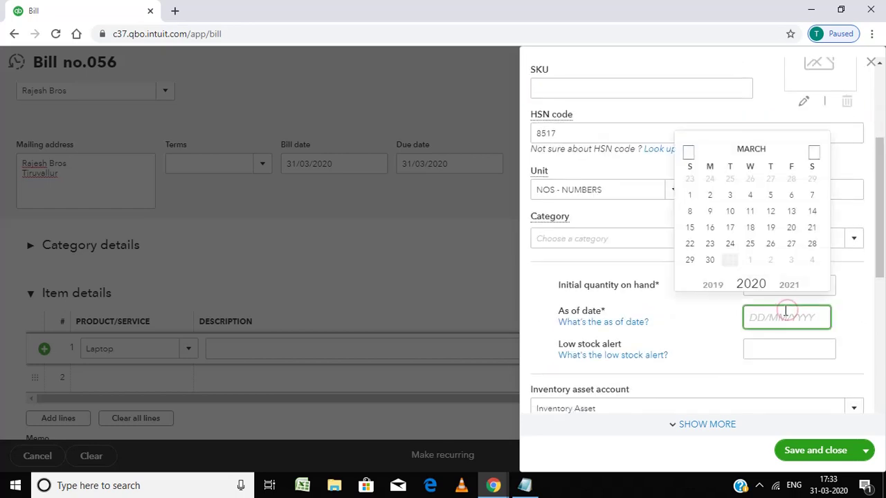
click(689, 197)
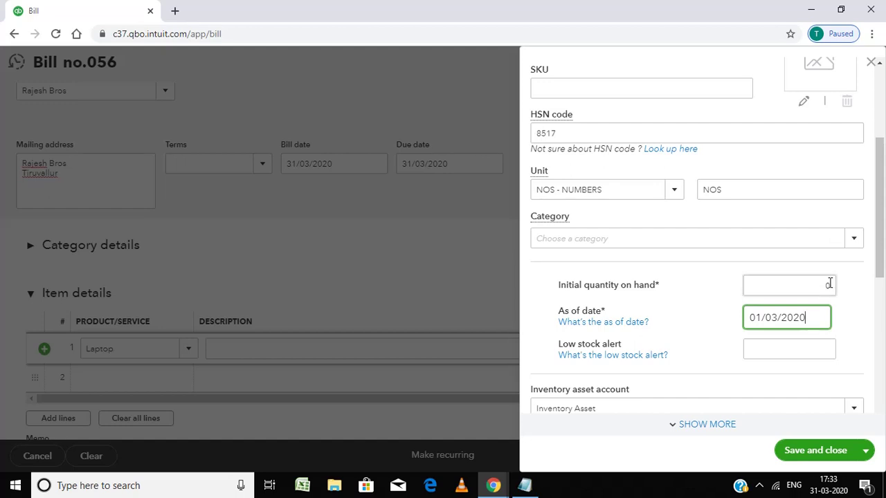
drag(879, 239, 883, 313)
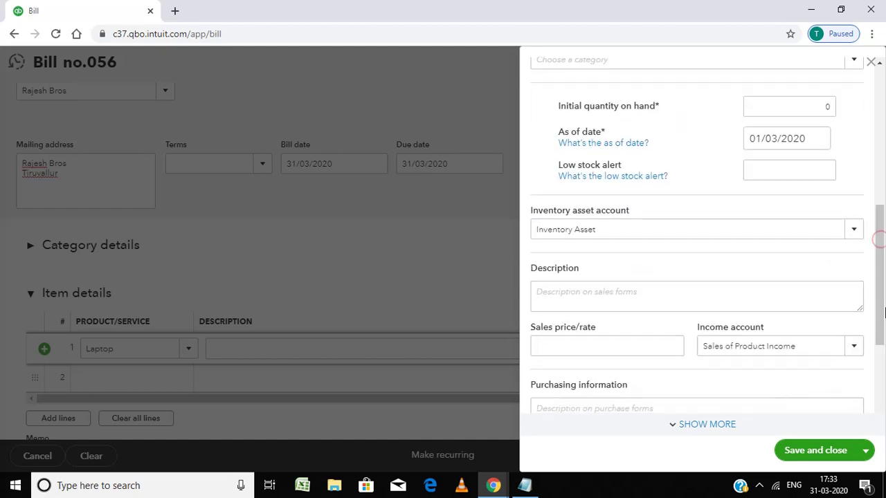
click(828, 453)
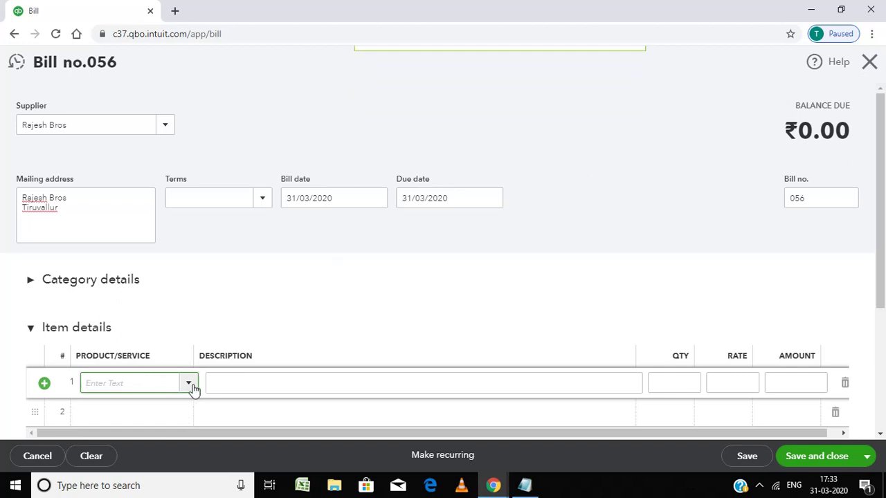
- Fill the first line with Laptop, a description, quantity 5 and rate 17,500
click(188, 384)
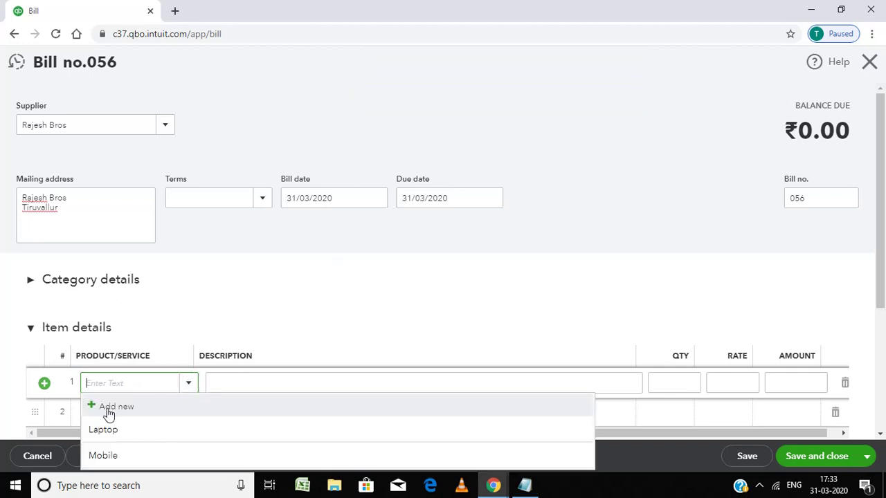
click(112, 430)
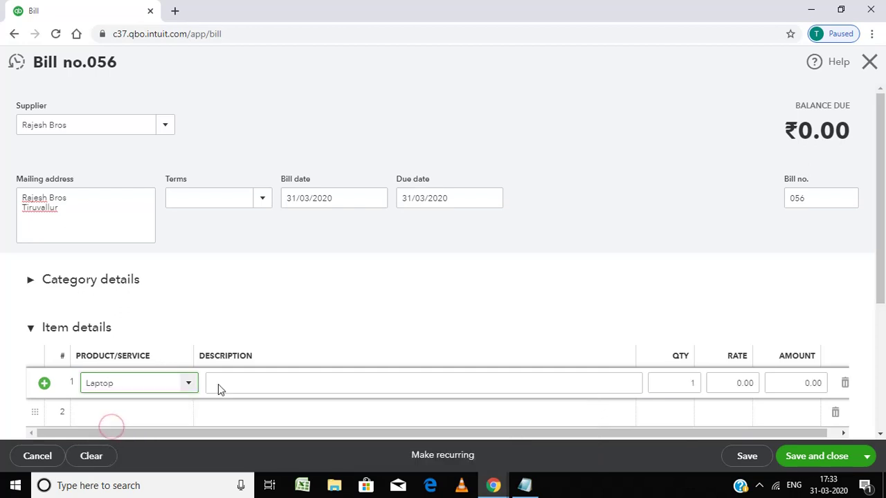
click(242, 380)
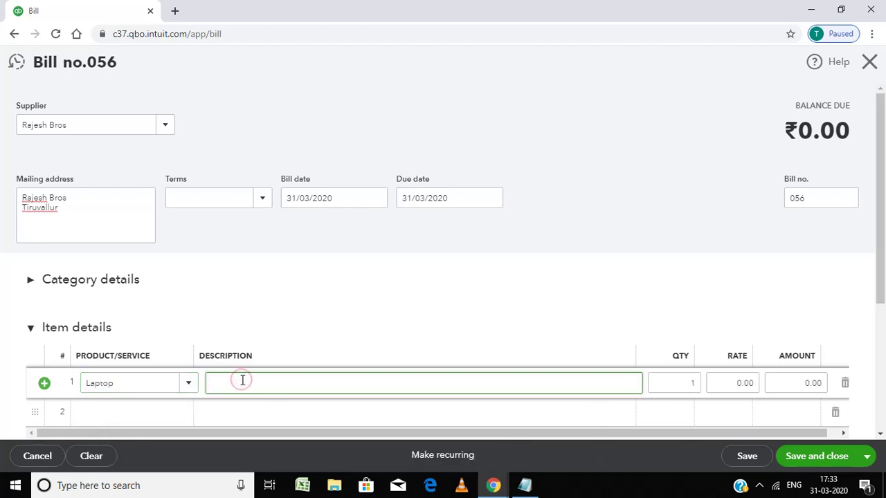
text(Laptop computer)
click(696, 378)
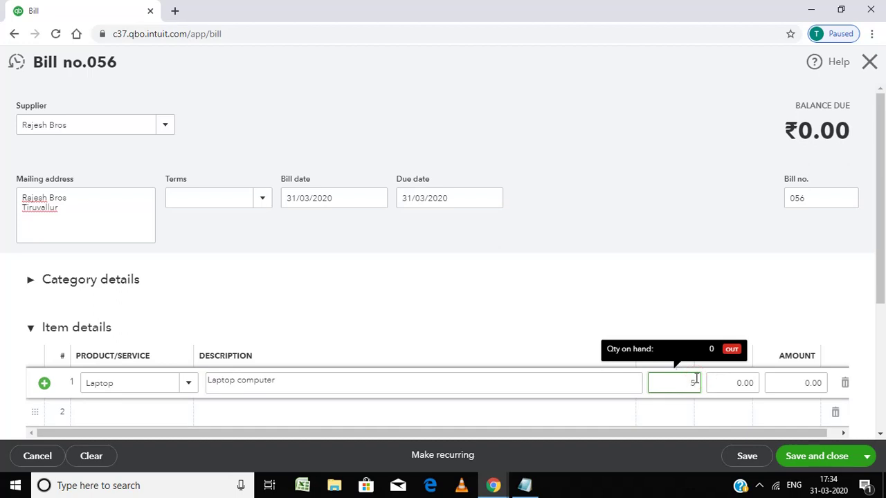
key(Tab)
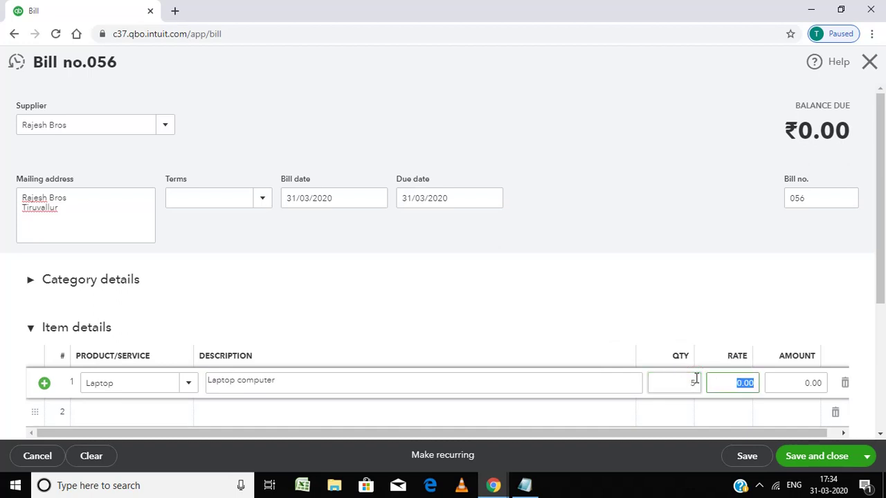
text(17500)
key(Tab)
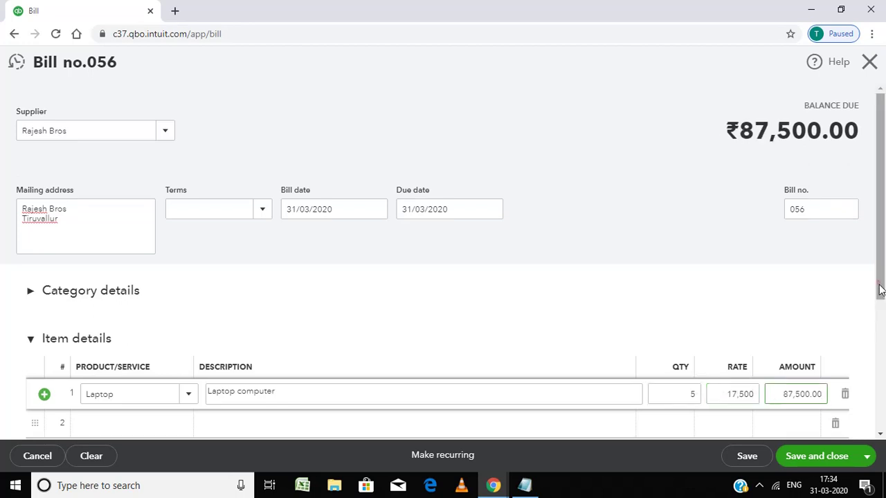
- Save and close bill 056 at ₹87,500.00 total
drag(880, 294, 883, 384)
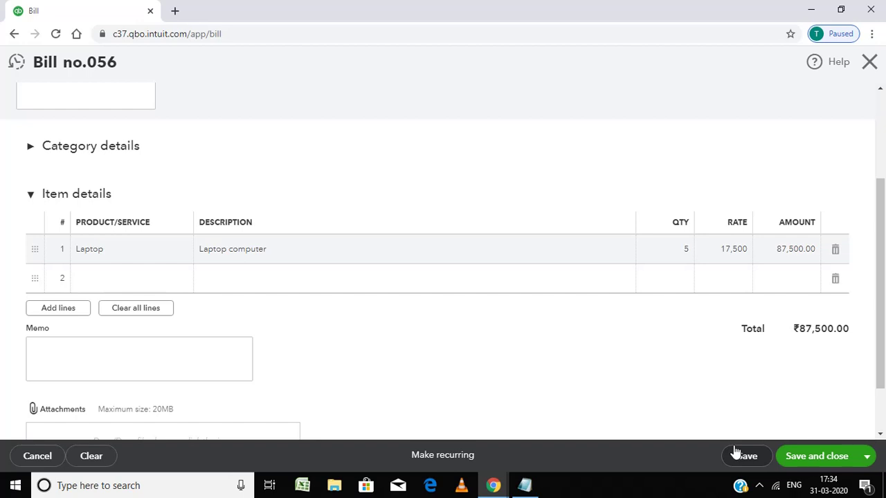
drag(880, 319, 878, 289)
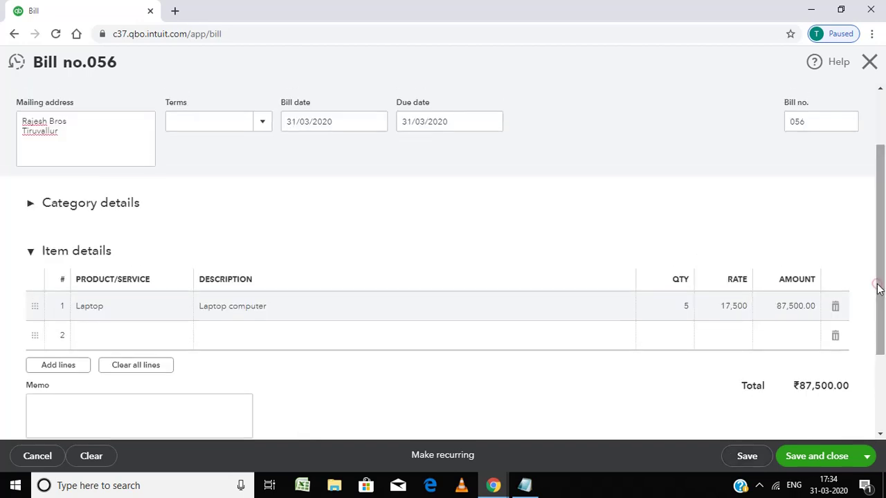
drag(879, 289, 878, 336)
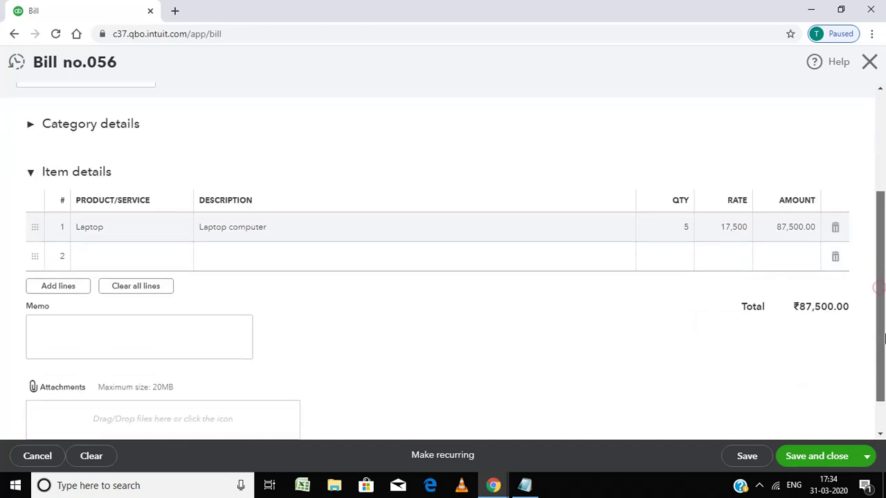
click(829, 455)
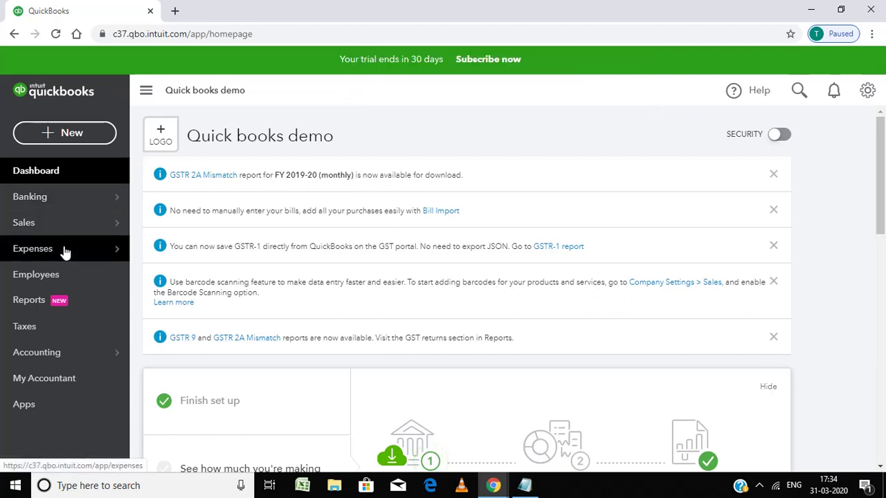
mouse_move(30, 197)
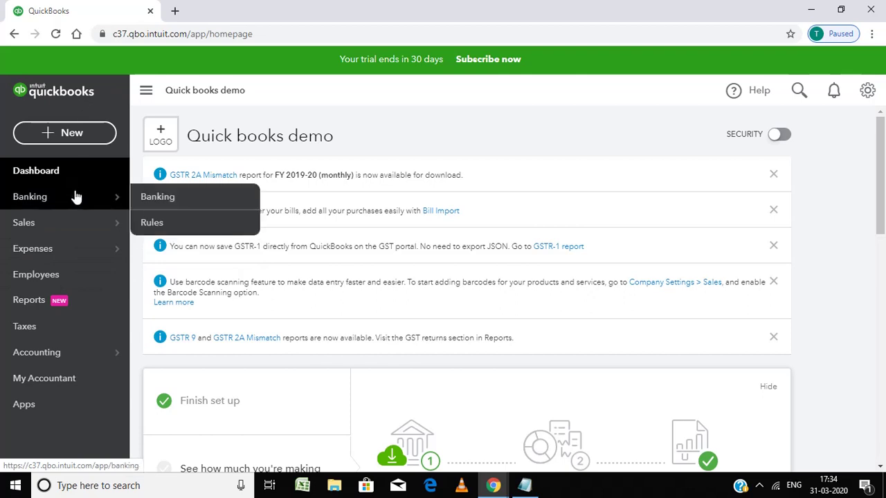
- Go to Expenses > Expenses and make a payment on the bill 056 row
click(63, 279)
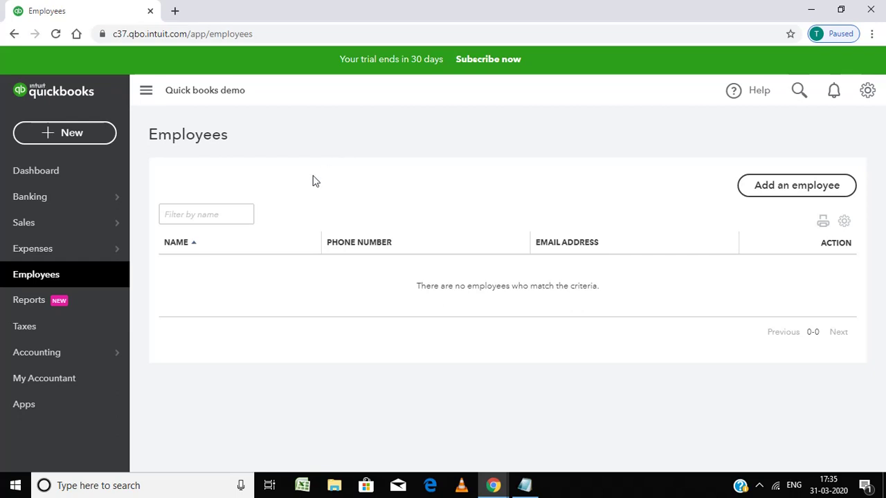
mouse_move(33, 248)
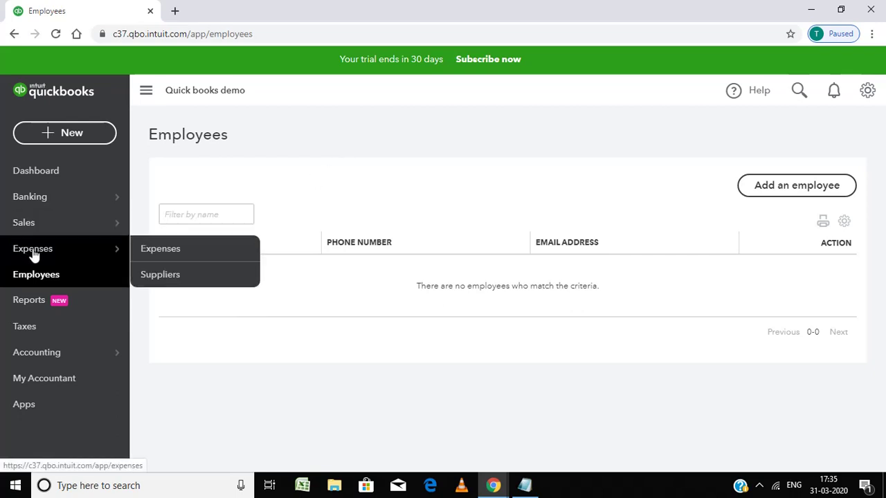
click(144, 250)
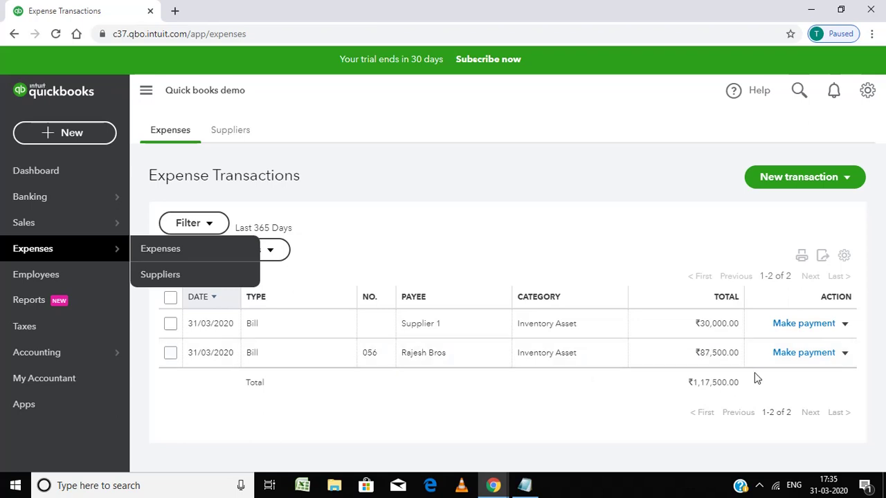
click(801, 354)
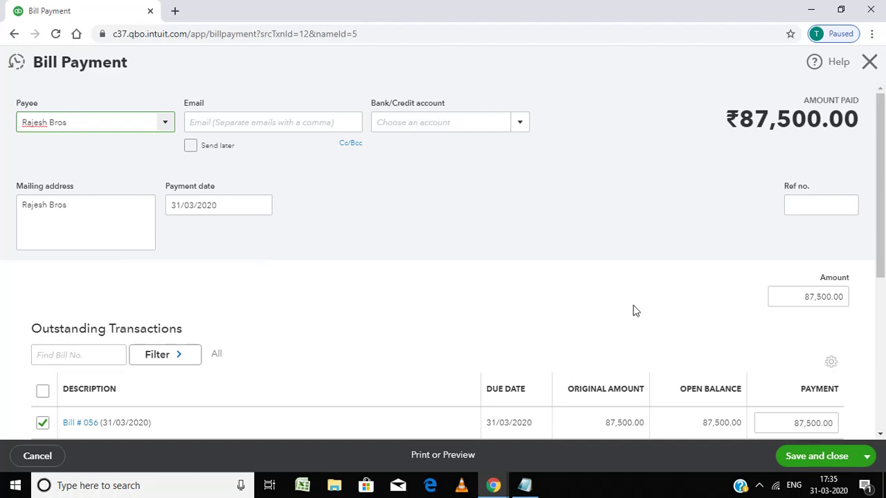
- Change the payment amount applied to bill 056 to 30,000.00
drag(881, 268, 881, 302)
click(815, 232)
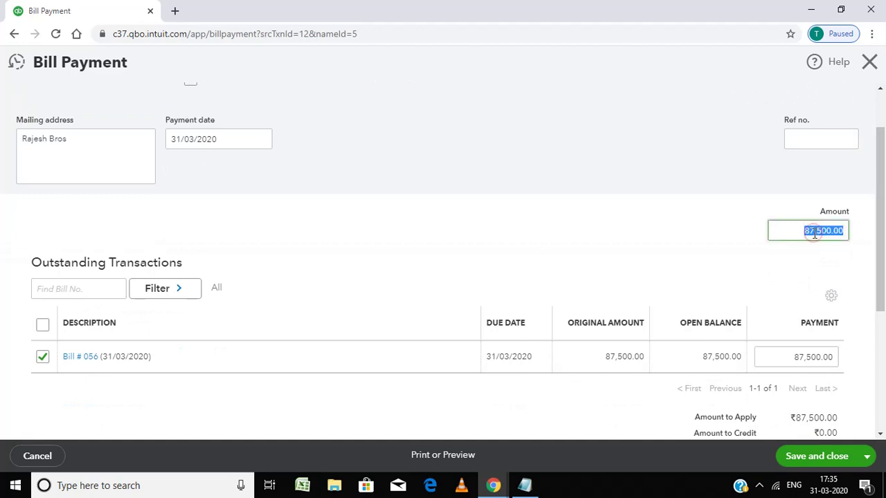
key(Home)
key(shift+Right)
key(shift+Right)
key(shift+Right)
key(shift+Right)
key(shift+Right)
key(shift+Right)
text(3000)
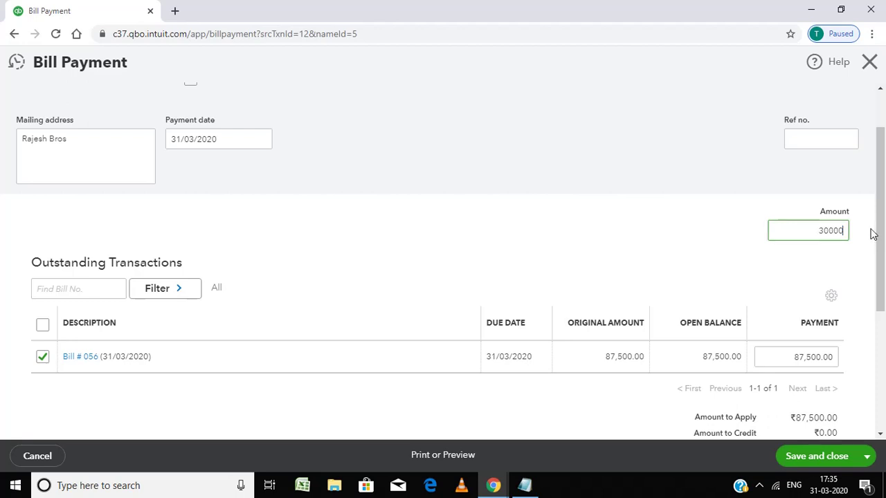
click(870, 235)
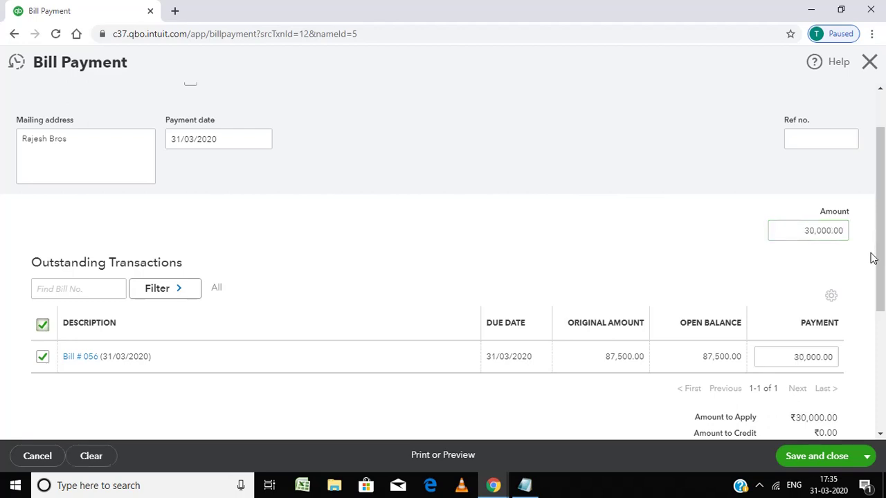
scroll(880, 242, down, 2)
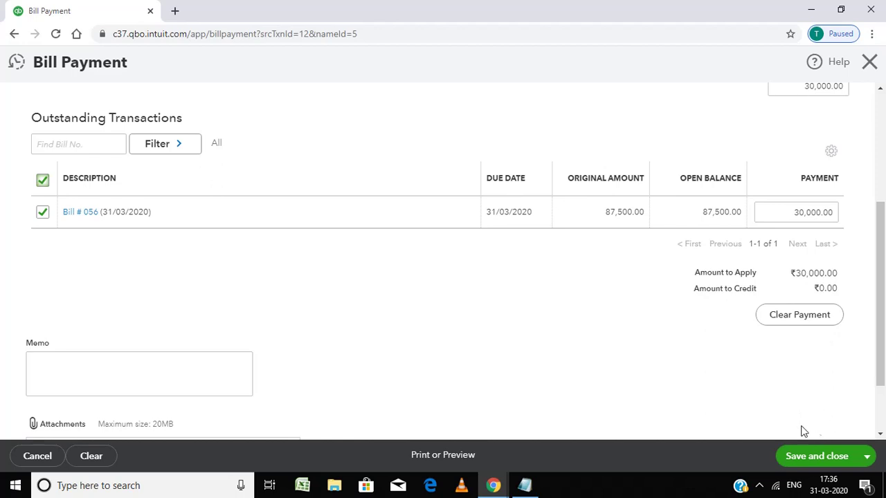
- Add a part-payment memo for bill 056 and try saving, which demands a bank account
click(77, 361)
text(Being)
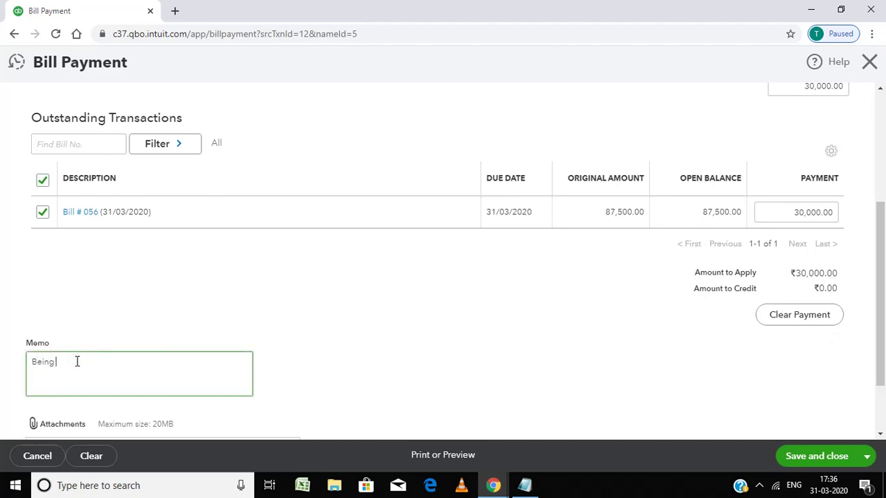
text( paid part pa)
text(yme)
text( bill no 056)
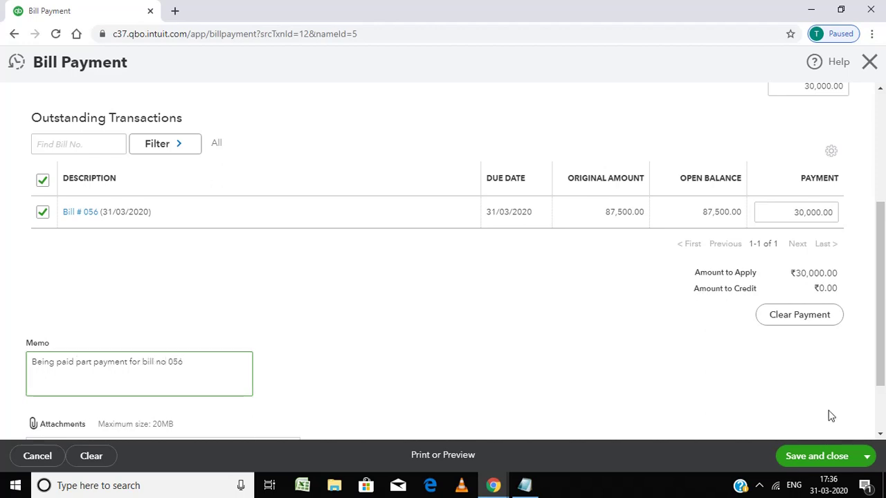
click(830, 457)
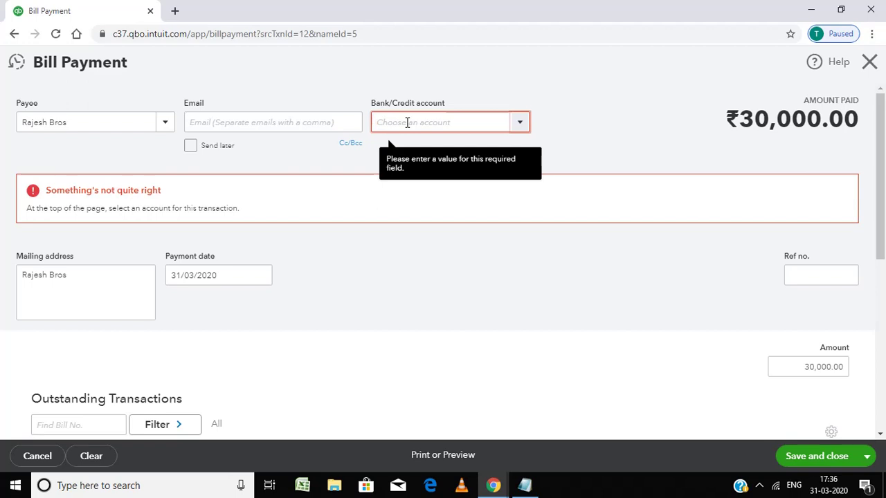
- Enter State bank of India as the Bank/Credit account and add it as a new account
text(State ban)
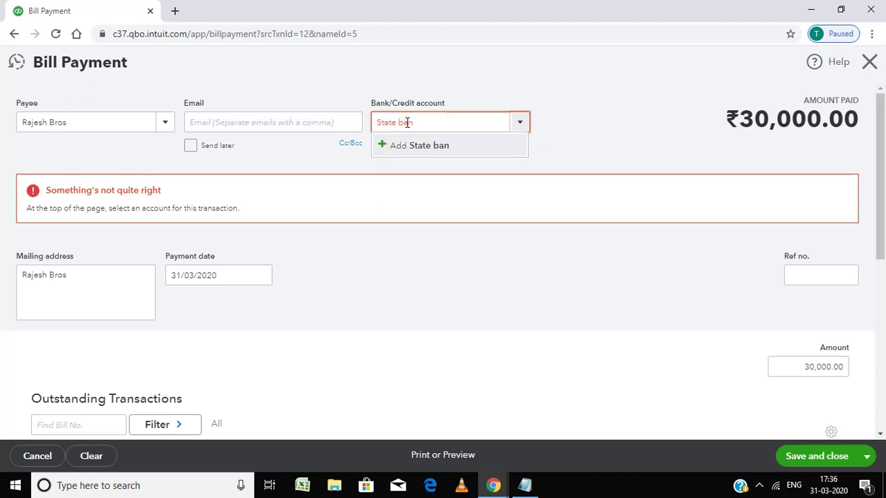
text(k of In)
text(dia)
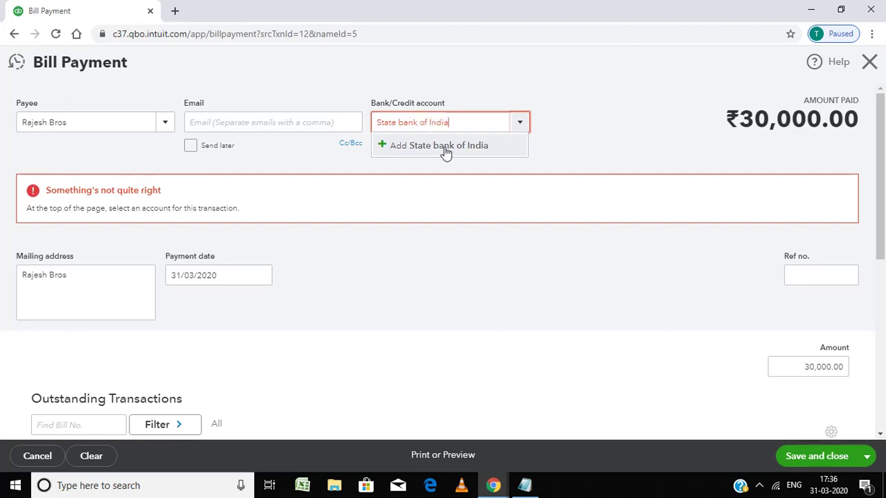
click(446, 153)
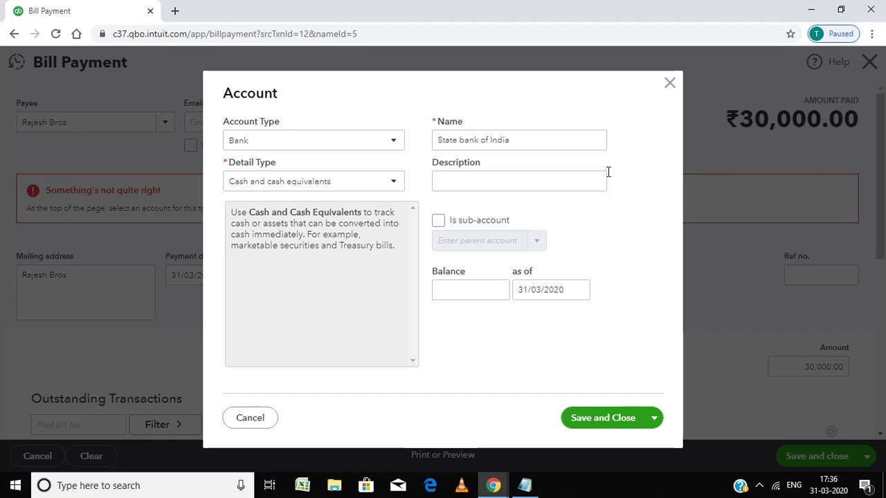
click(448, 179)
- Give the State bank of India account a description and 1000 balance as of 01/03/2020, then save
click(477, 183)
click(477, 184)
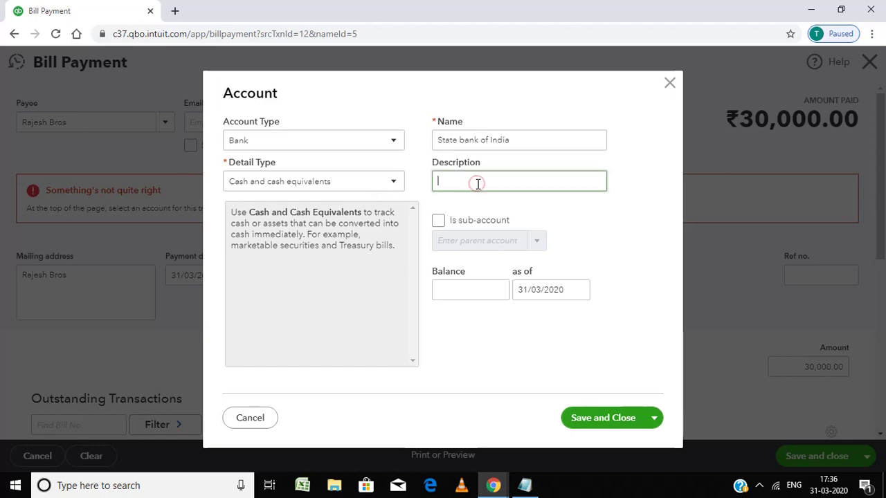
text(cure)
text(rre)
text(c)
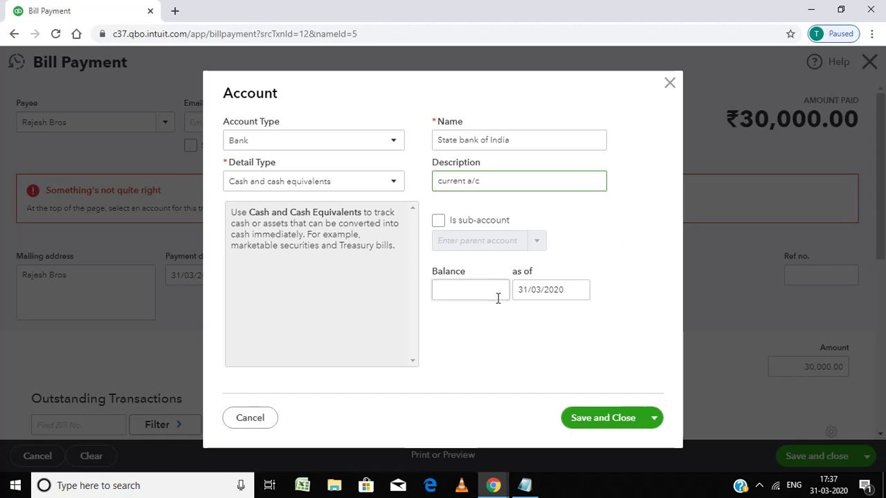
click(497, 294)
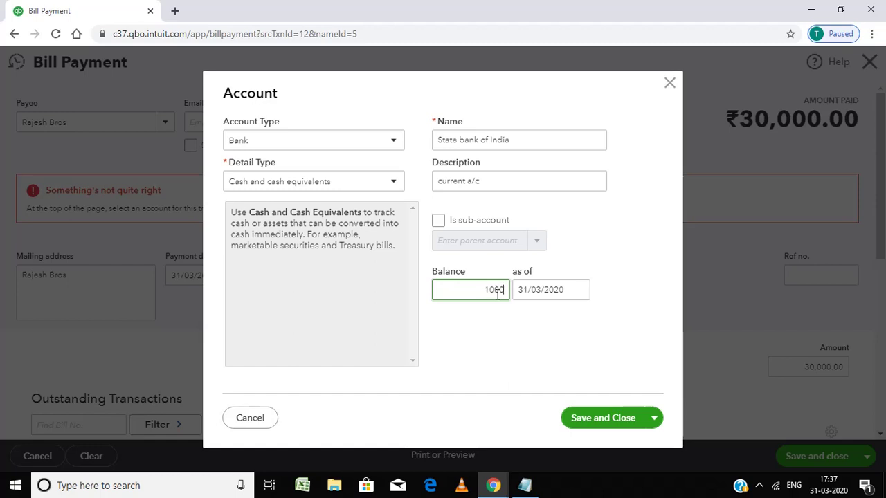
mouse_move(551, 290)
text(1000)
click(580, 290)
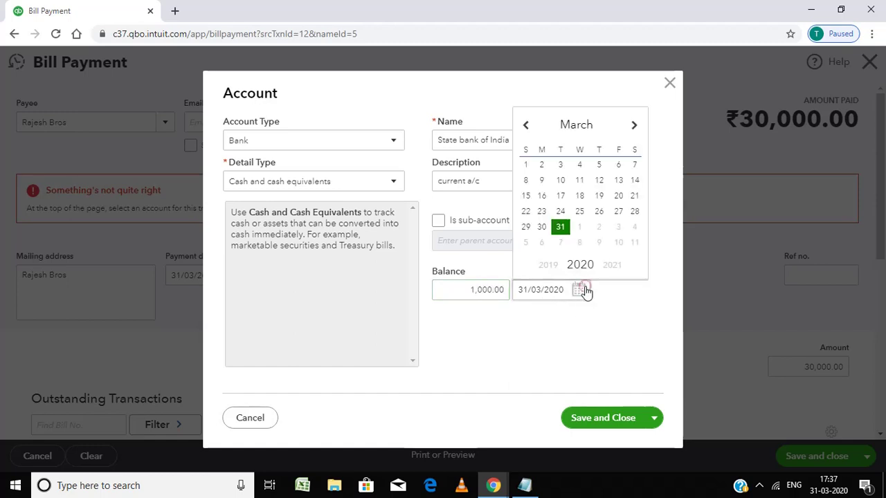
click(526, 166)
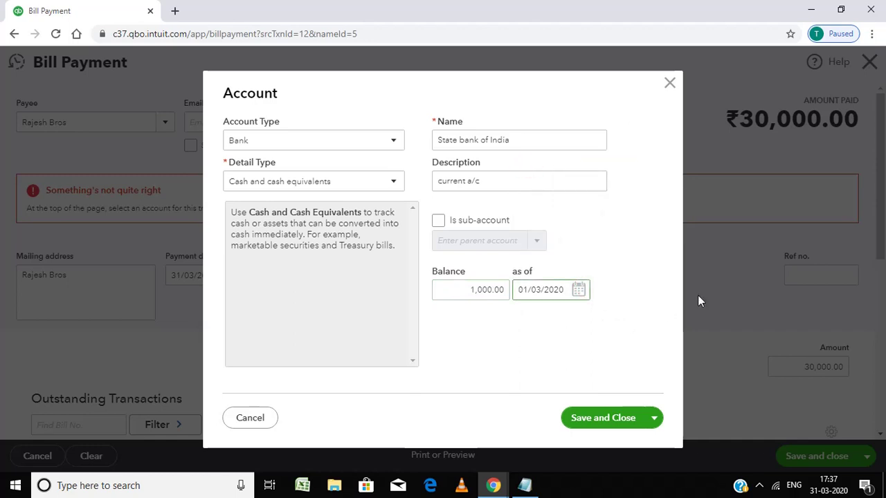
click(609, 420)
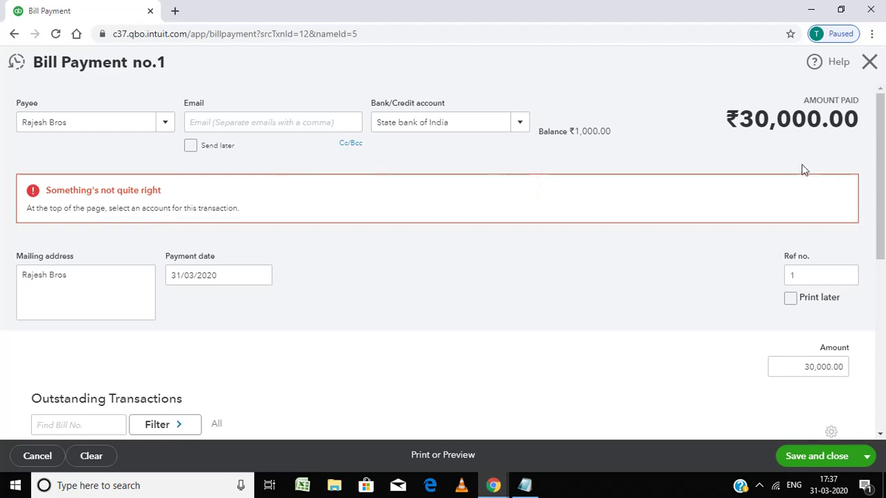
- Pay Rajesh Bros' bill 056 from State bank of India, marked Send later, and save
click(879, 172)
click(522, 123)
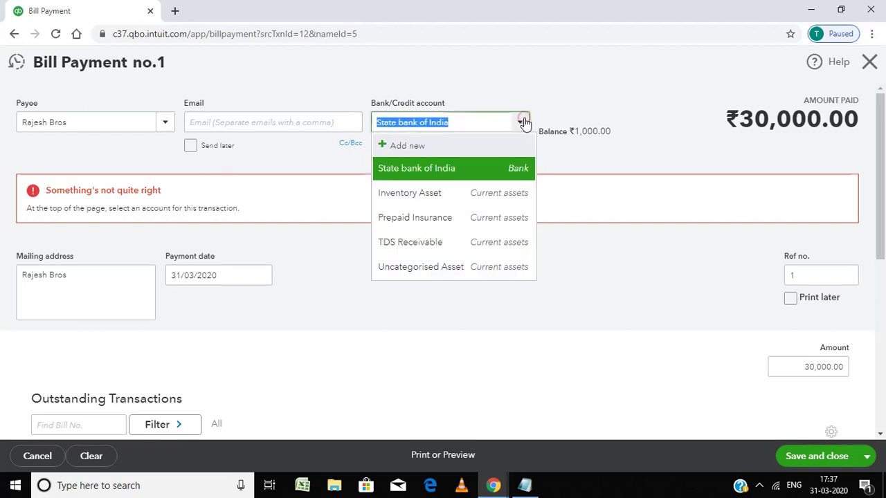
click(440, 171)
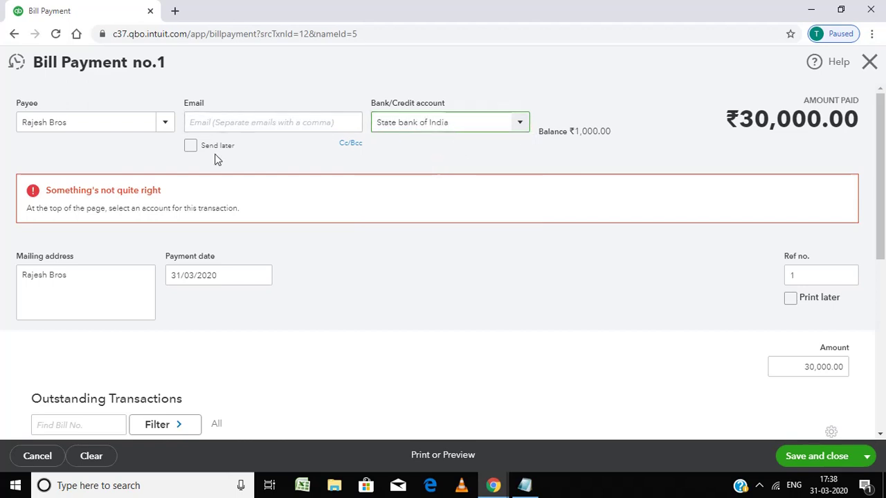
click(191, 147)
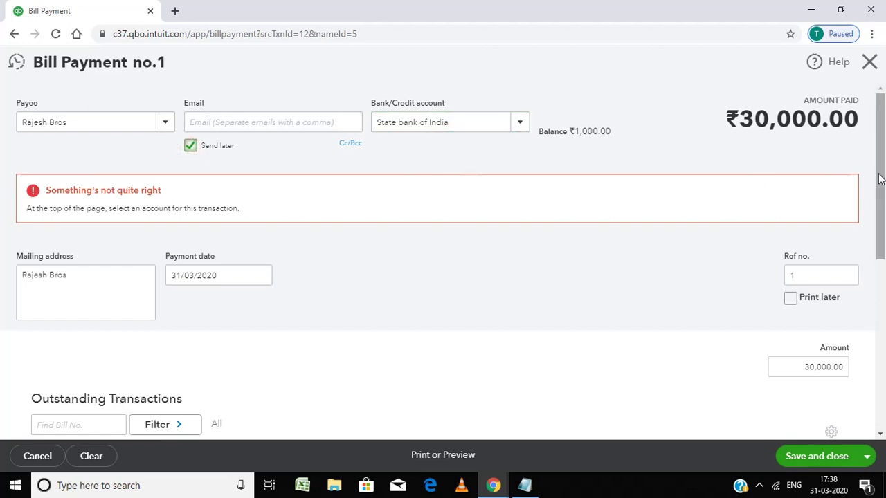
drag(882, 181, 883, 233)
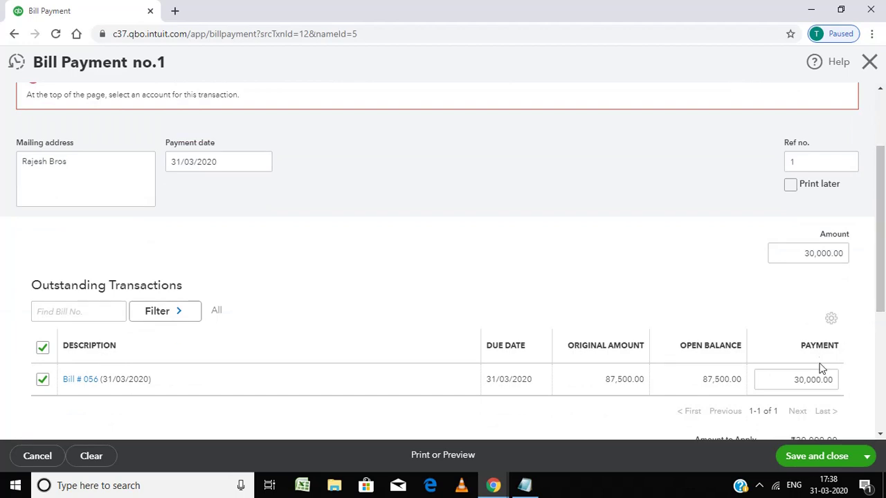
scroll(819, 458, down, 1)
click(818, 457)
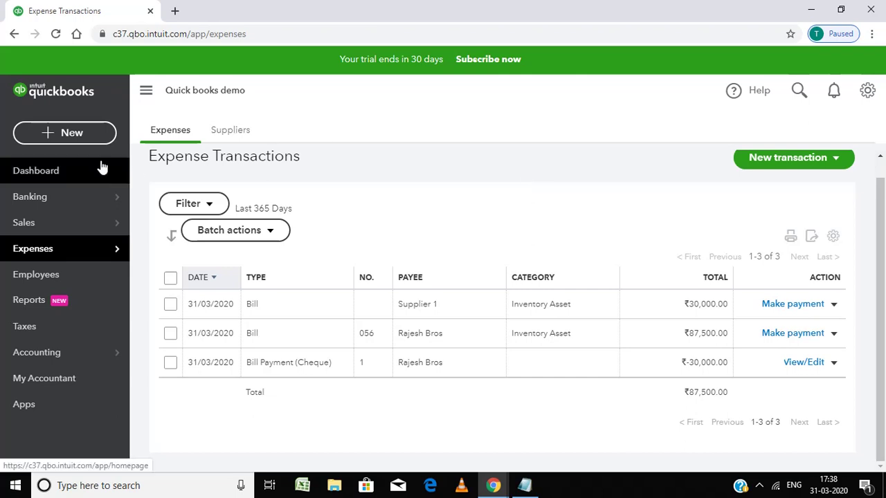
- Start a new customer invoice (1003) from the + New menu
click(69, 136)
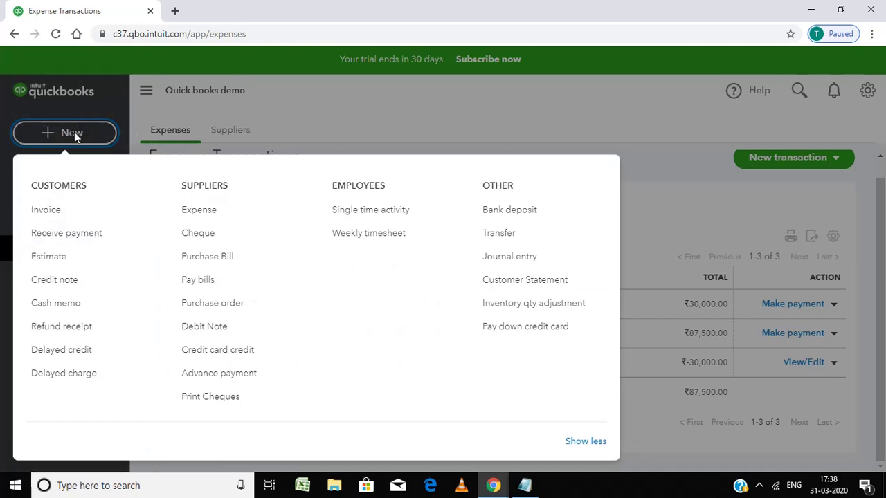
click(58, 215)
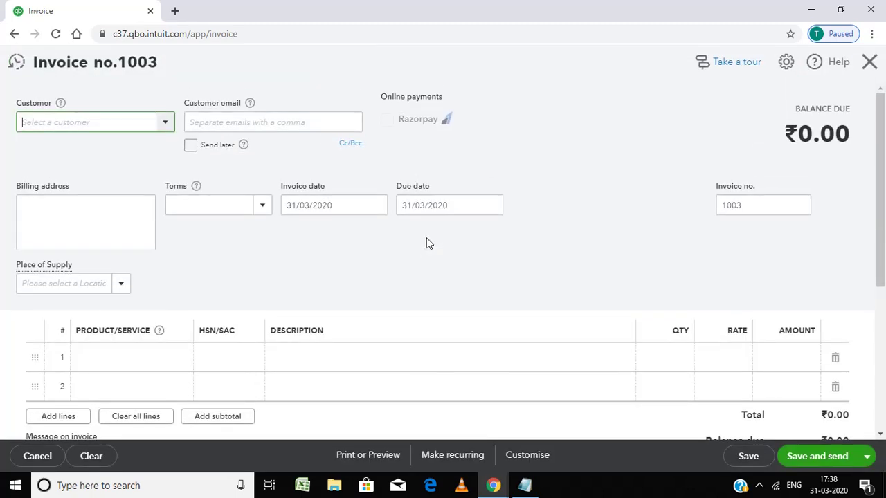
- Enter Saravanan Traders in the invoice's Customer field and try adding it as new
click(425, 239)
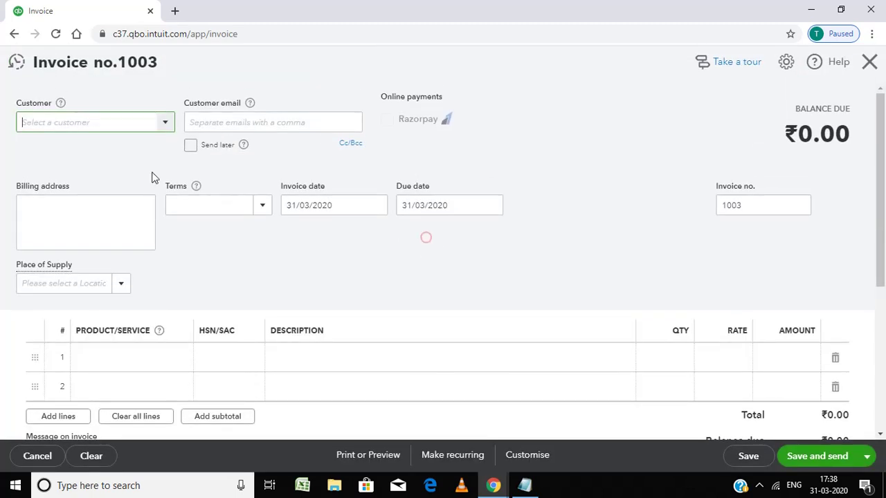
click(116, 124)
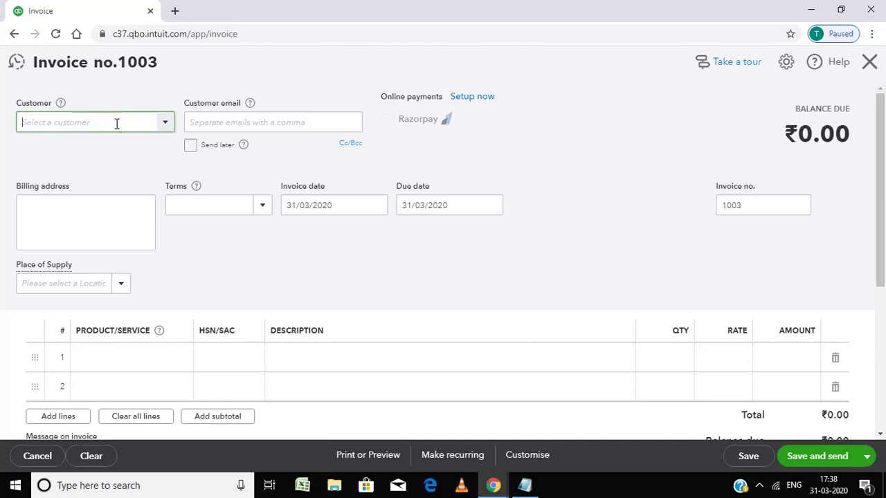
text(Saravanan Traders)
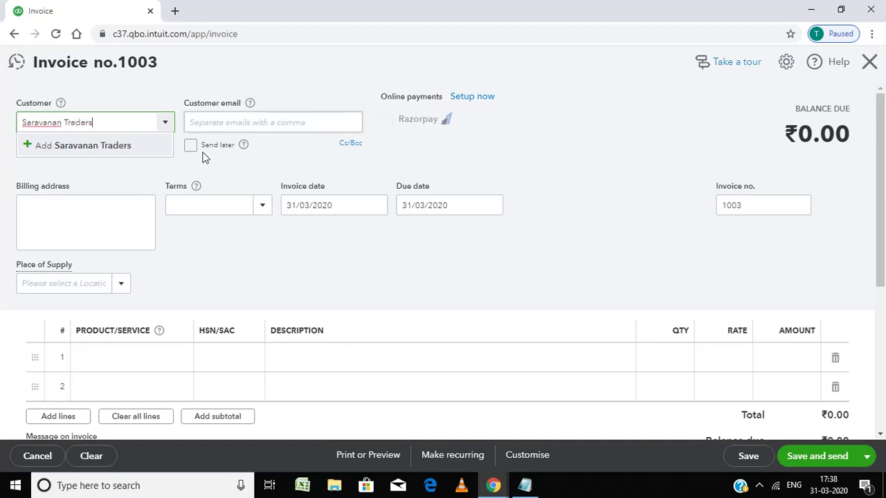
click(222, 122)
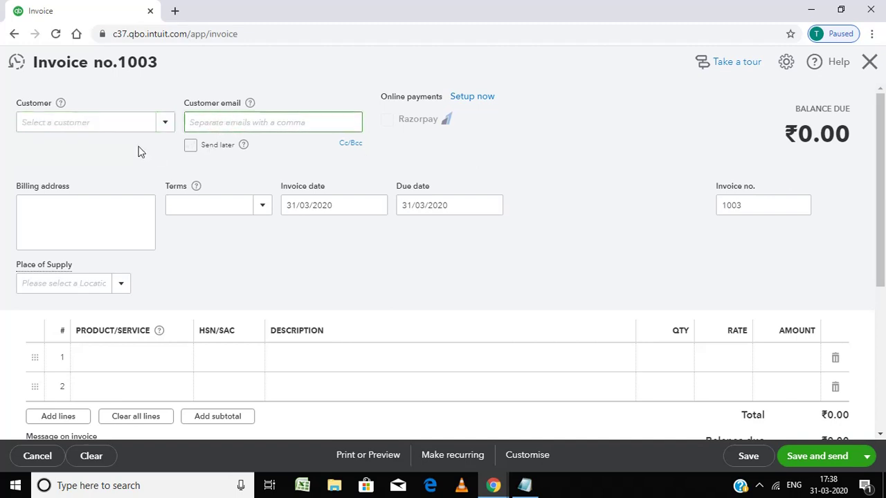
click(102, 119)
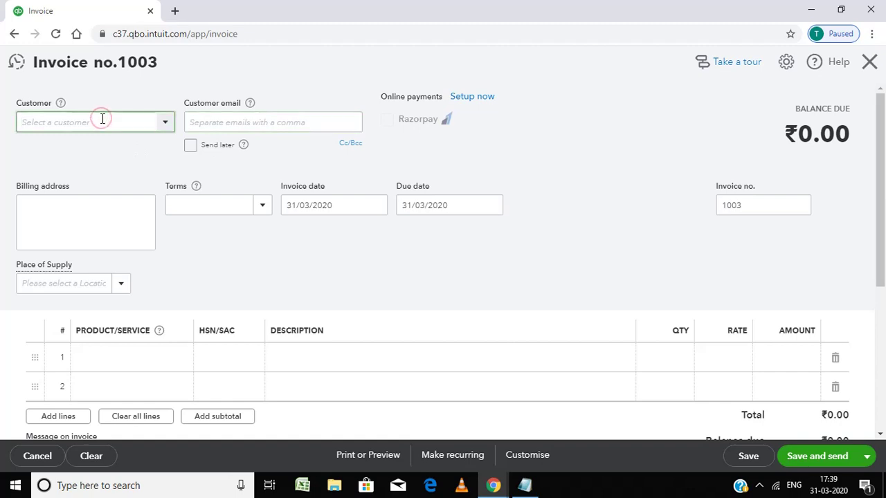
text(Sa)
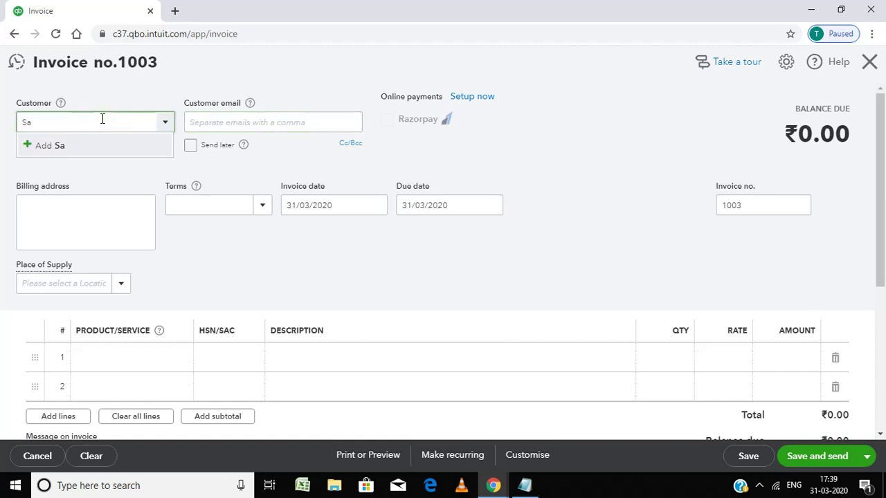
text(ravanan Traders)
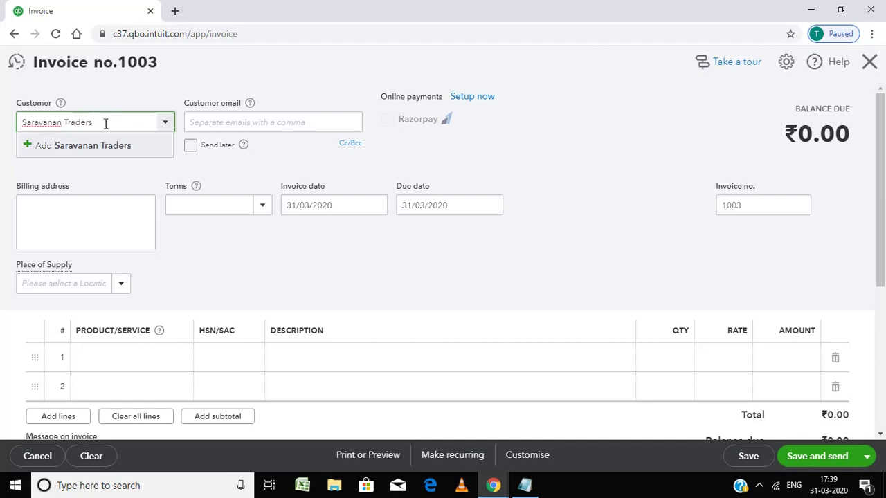
click(89, 146)
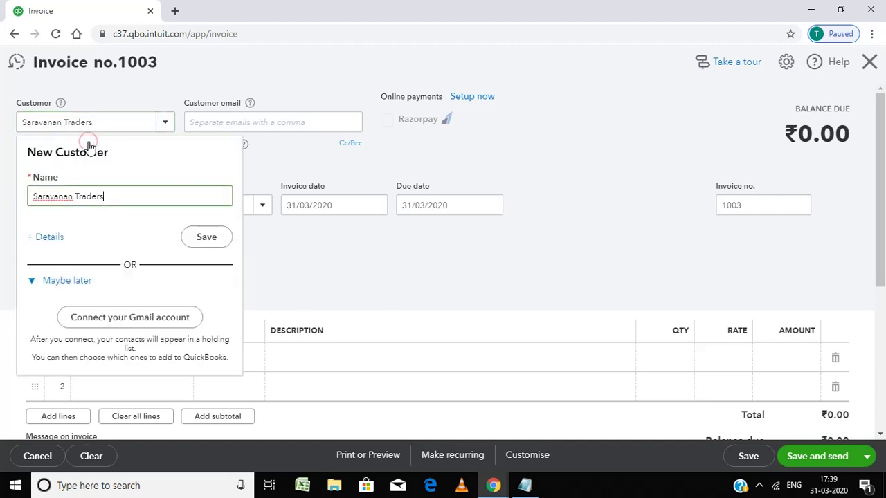
click(145, 247)
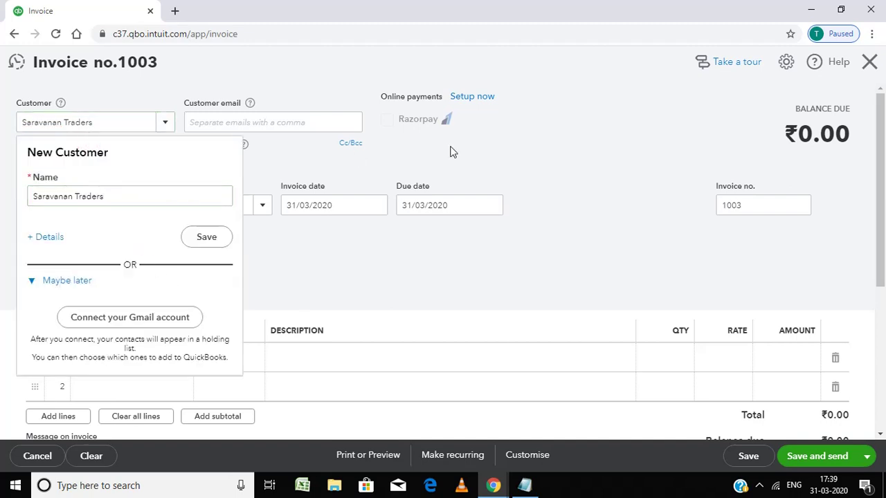
click(773, 207)
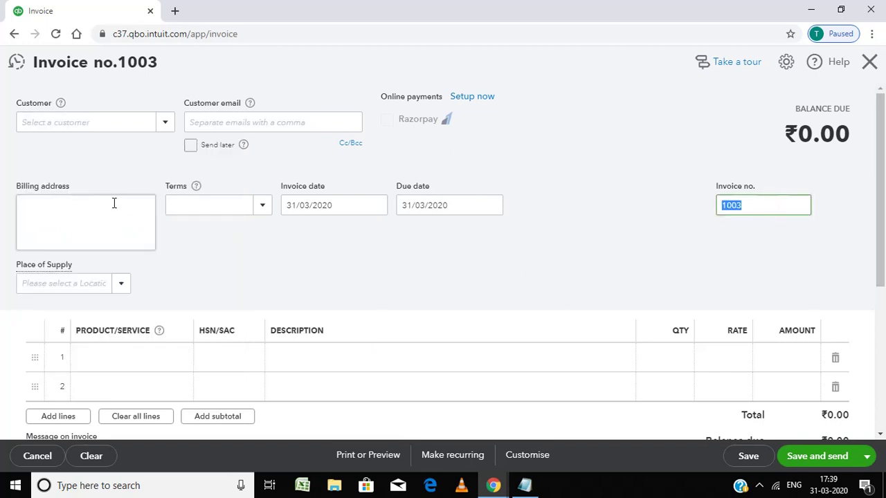
- Create Saravanan Traders from the customer list's + Add new, save it, and keep it on the invoice
click(166, 126)
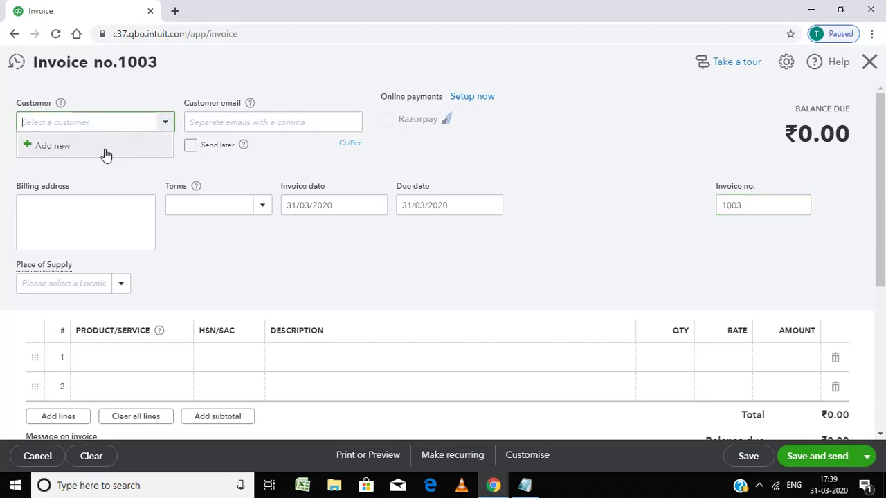
click(95, 116)
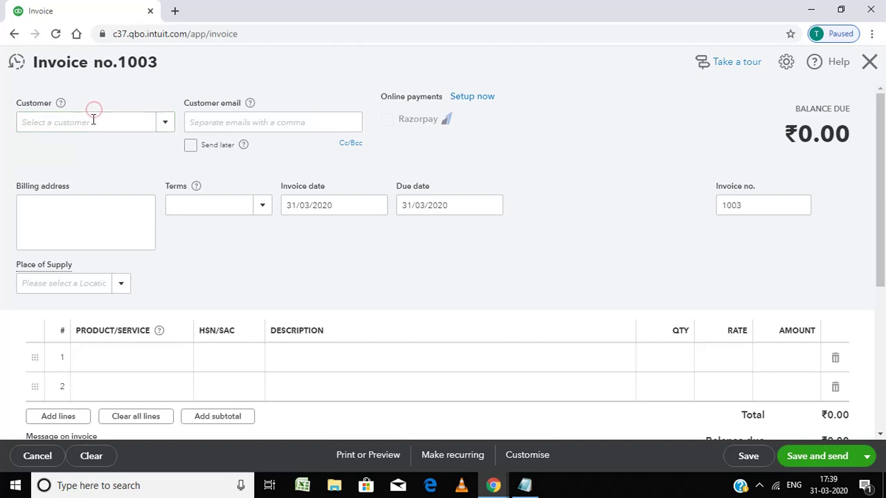
click(165, 126)
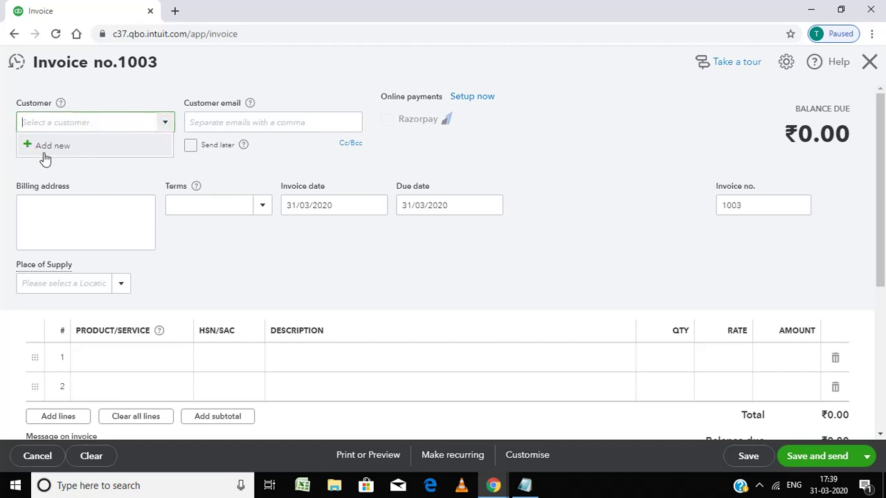
click(43, 155)
text(Saravanan Traders)
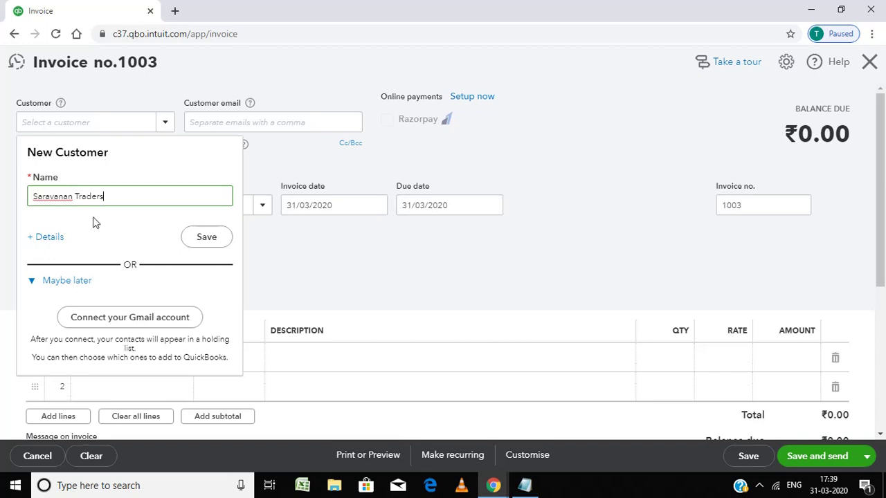
click(212, 241)
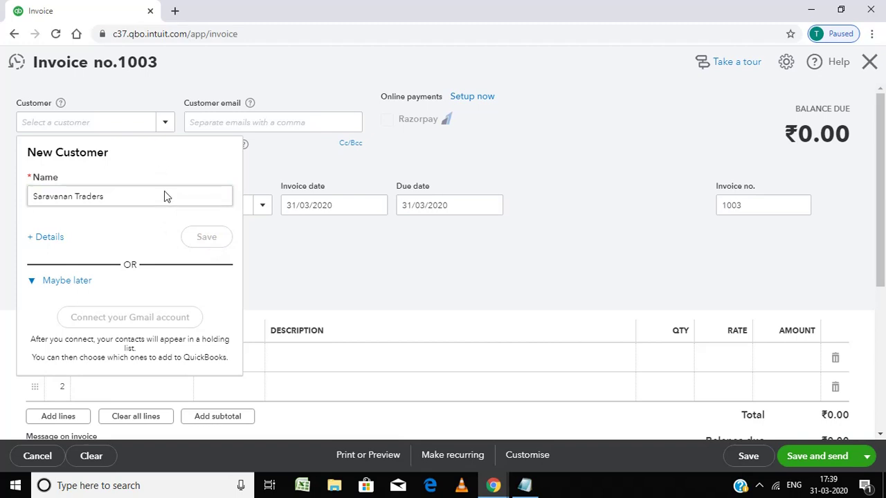
key(Escape)
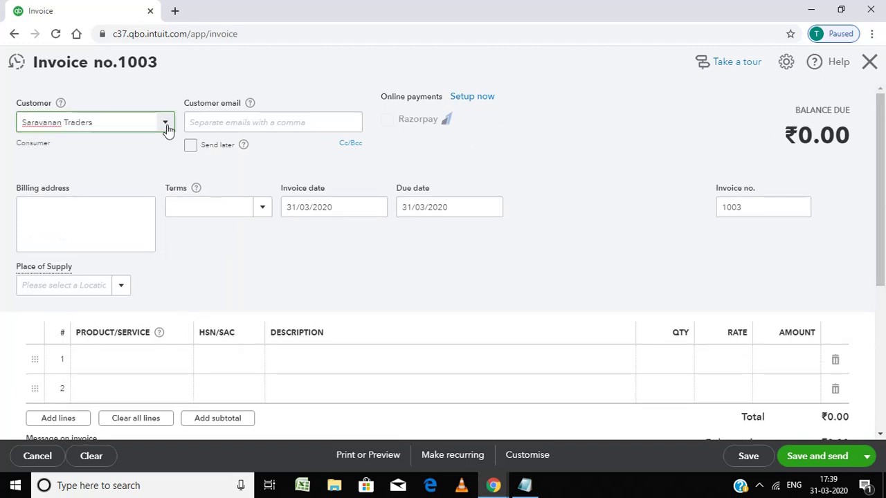
- Bill 3 Laptops described as 'Office laptops' at 19,000 each on line 1, totalling ₹57,000
click(71, 227)
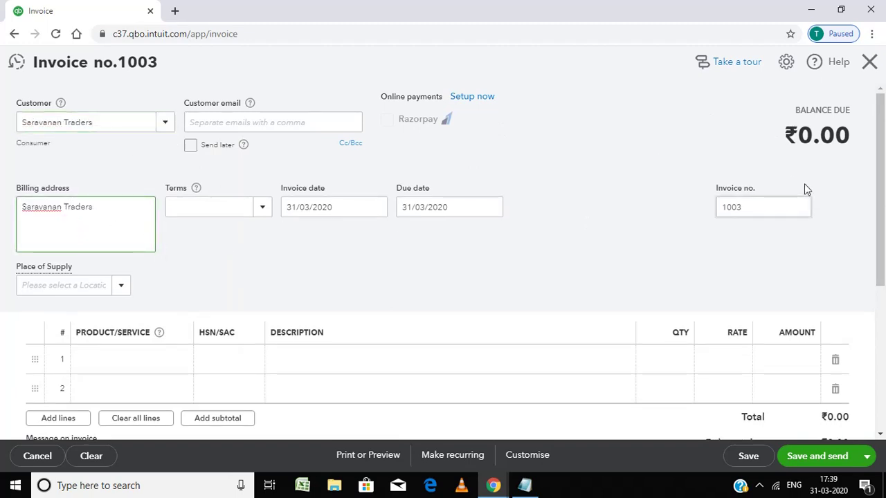
click(110, 375)
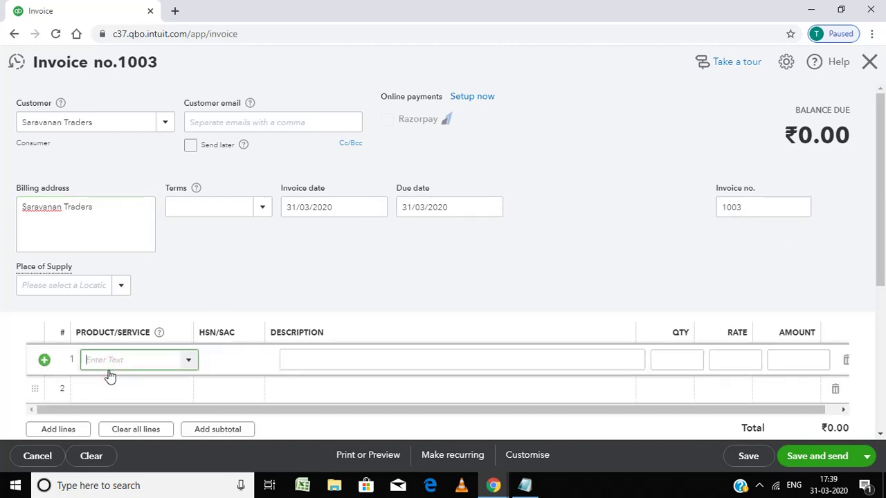
text(lap)
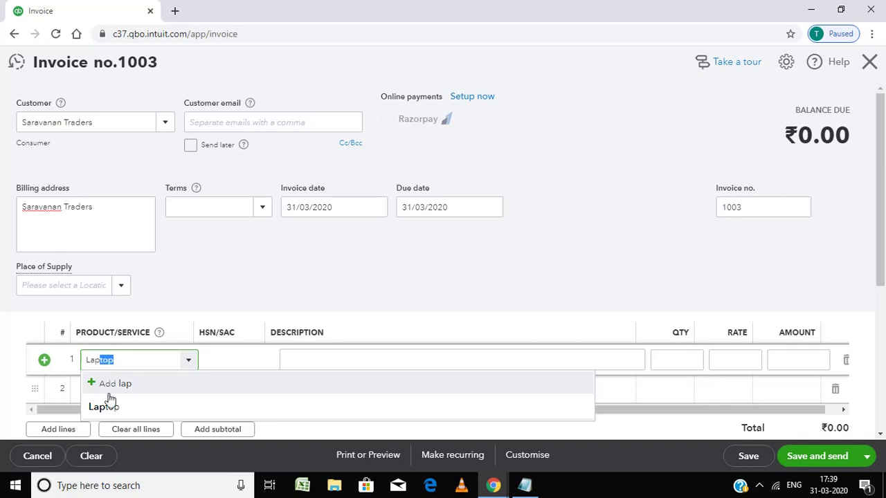
click(111, 409)
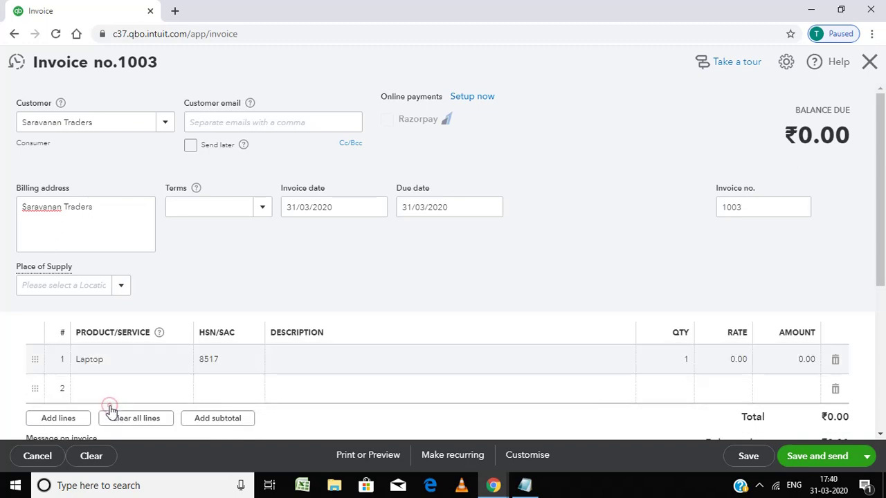
click(326, 358)
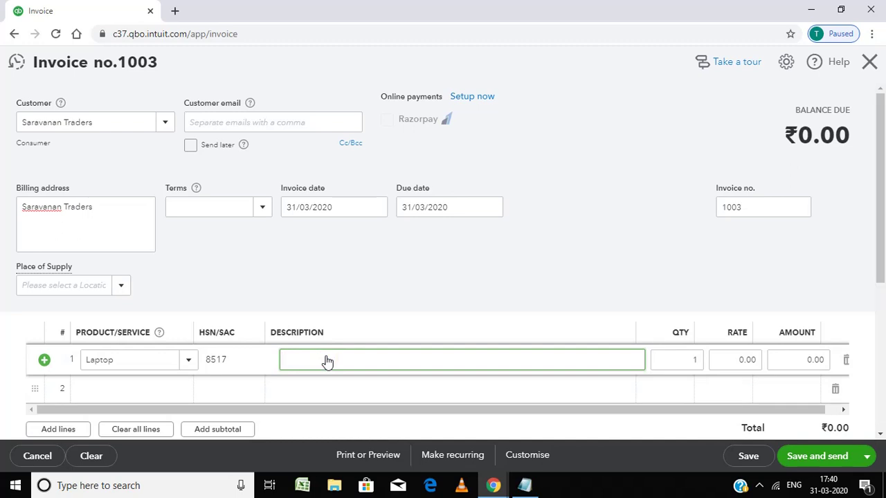
text(Office lap)
text(tops)
click(686, 367)
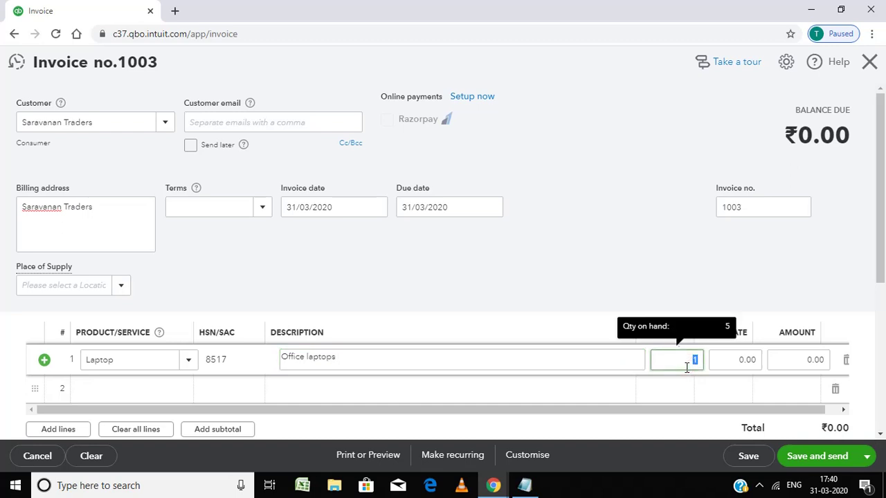
text(3)
key(Tab)
text(18)
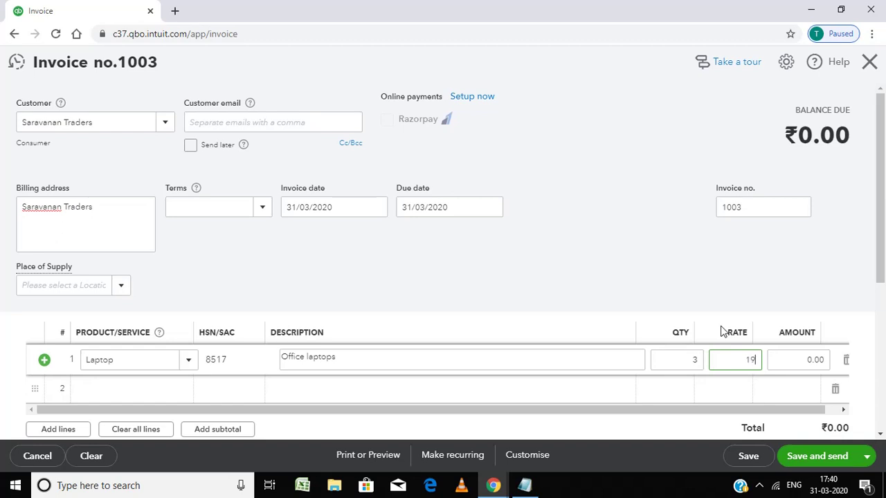
text(000)
key(Tab)
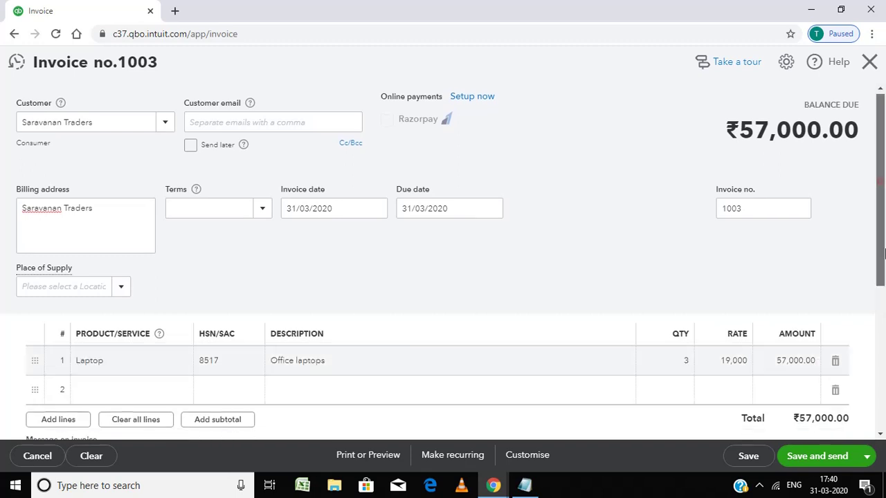
drag(881, 185, 875, 303)
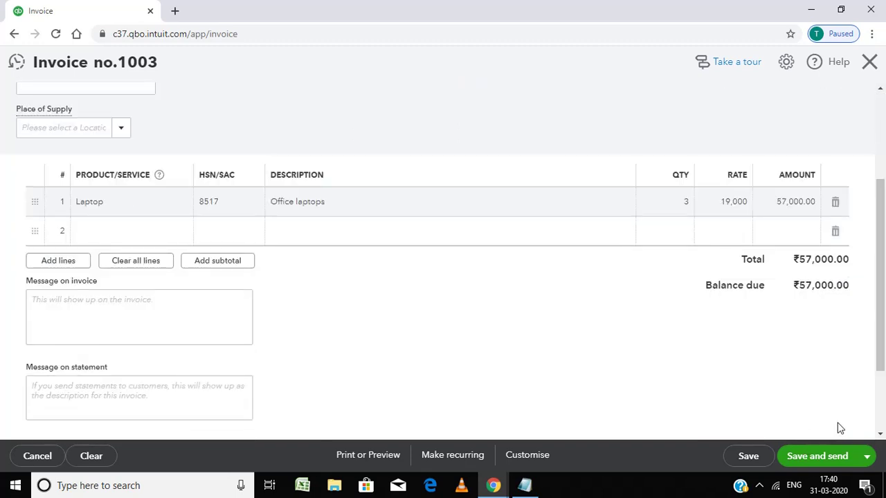
- Save and close invoice 1003 from the Save and send dropdown
click(867, 457)
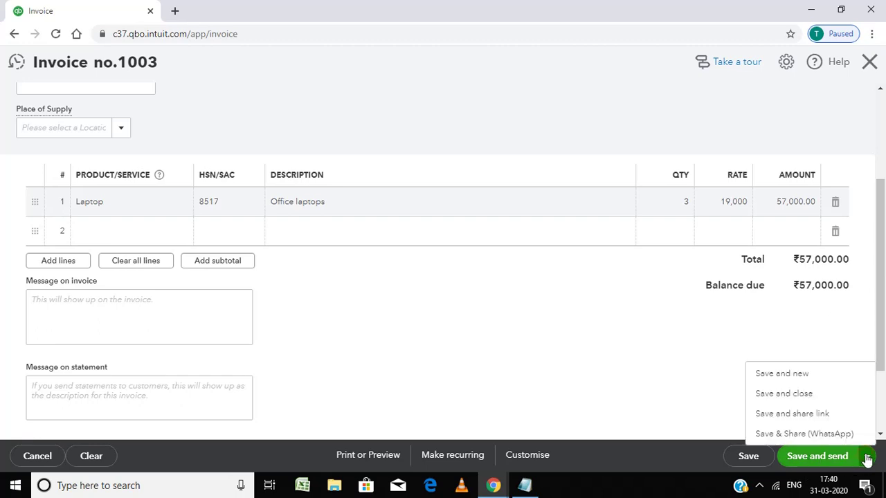
click(811, 394)
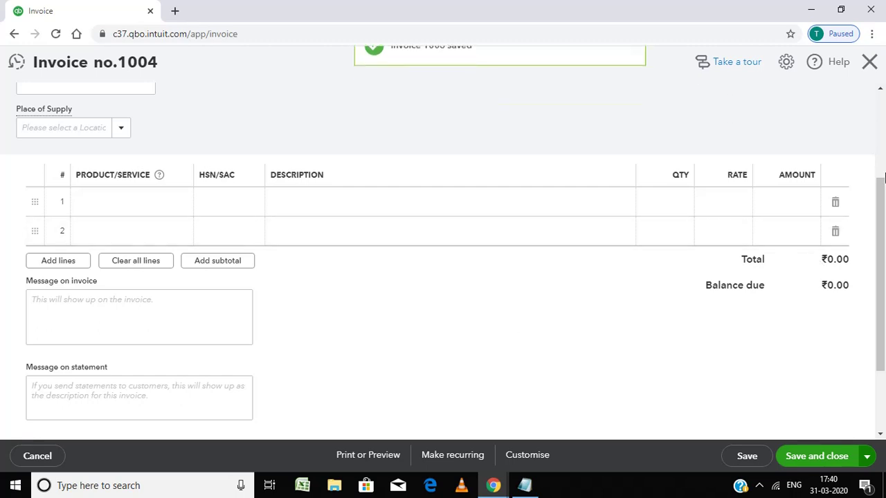
scroll(881, 174, up, 3)
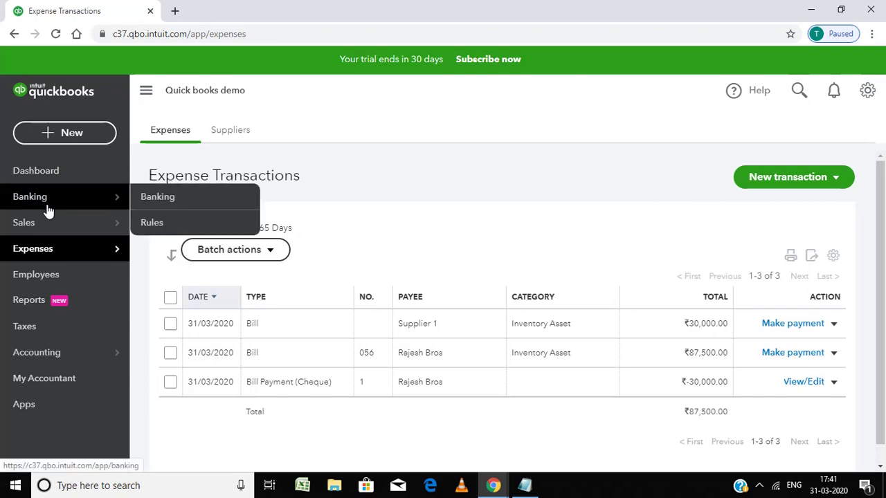
- Go to Sales and view invoice 1003 to Saravanan Traders, open at ₹57,000
mouse_move(24, 222)
click(58, 229)
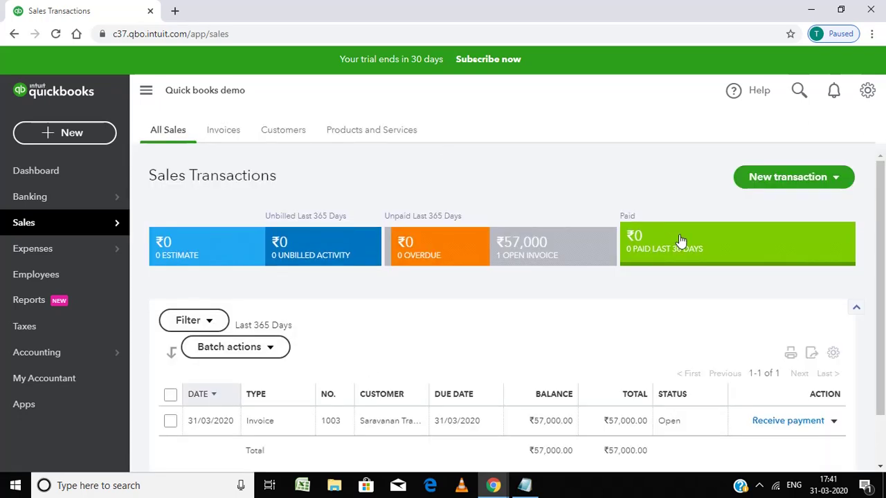
click(881, 92)
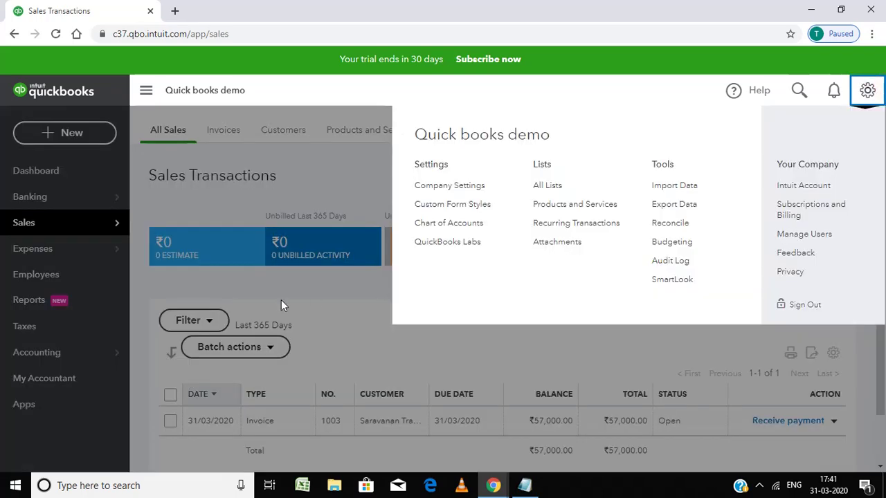
click(608, 338)
drag(881, 244, 883, 325)
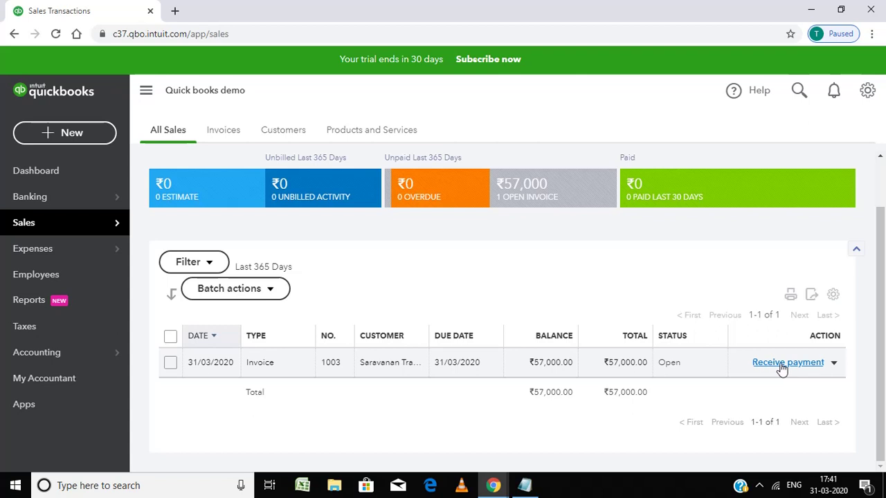
- Receive payment on invoice 1003: Send later, Cheque, reference 00522, deposit to State bank of India
click(774, 367)
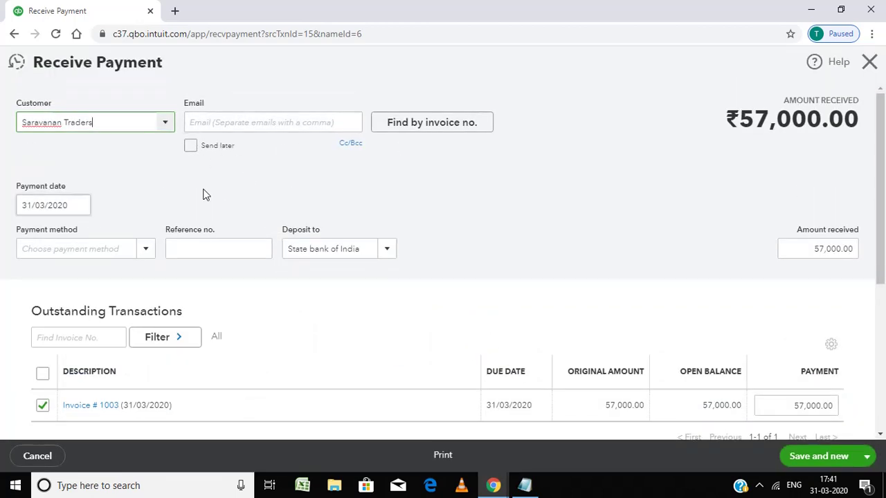
click(191, 147)
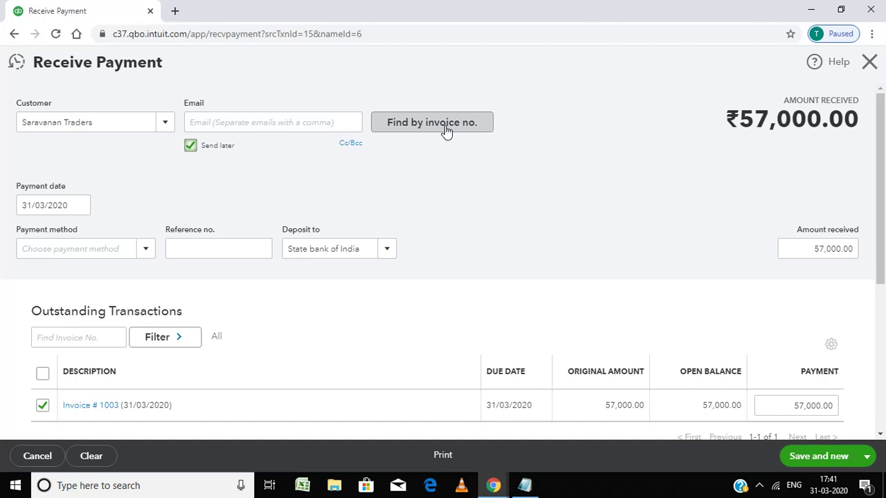
click(144, 254)
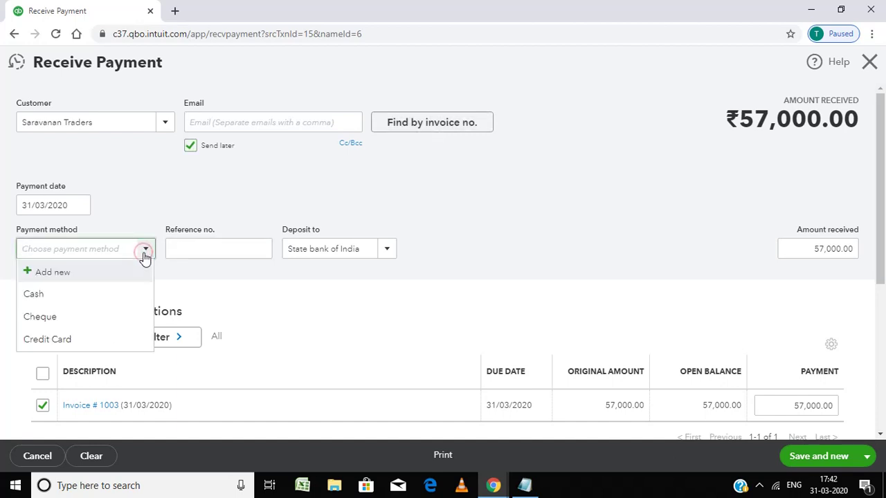
click(81, 321)
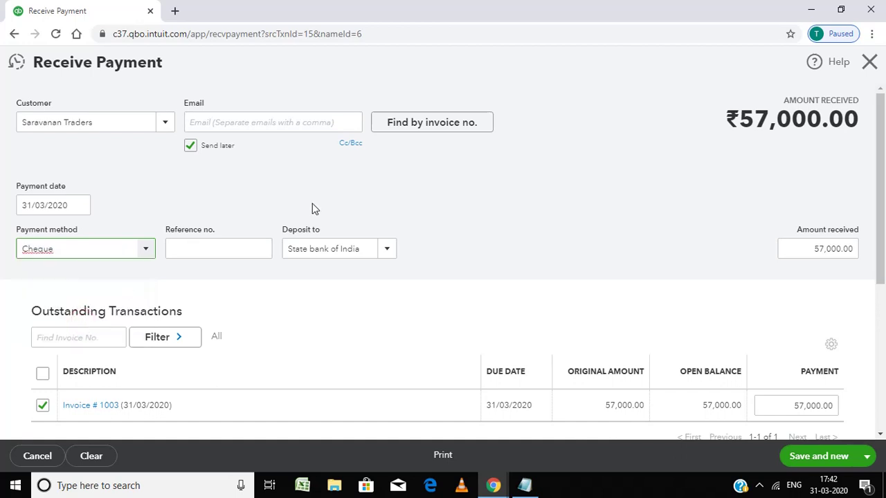
click(222, 256)
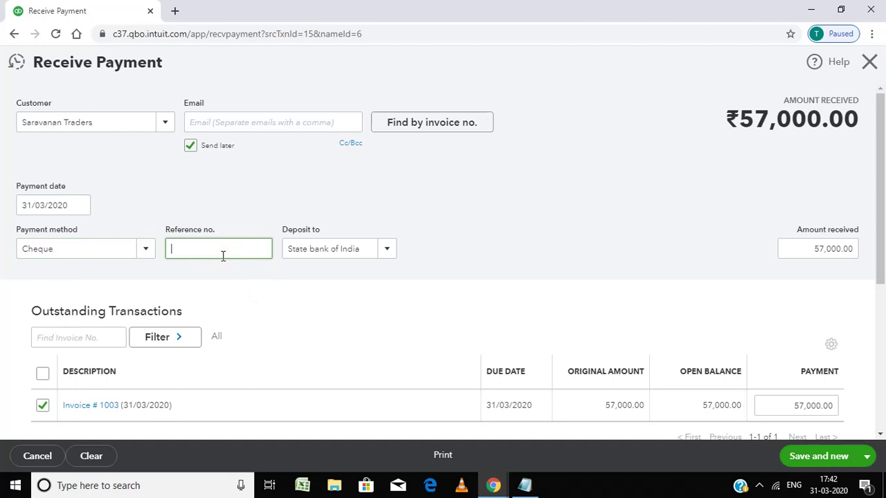
text(00522)
click(386, 252)
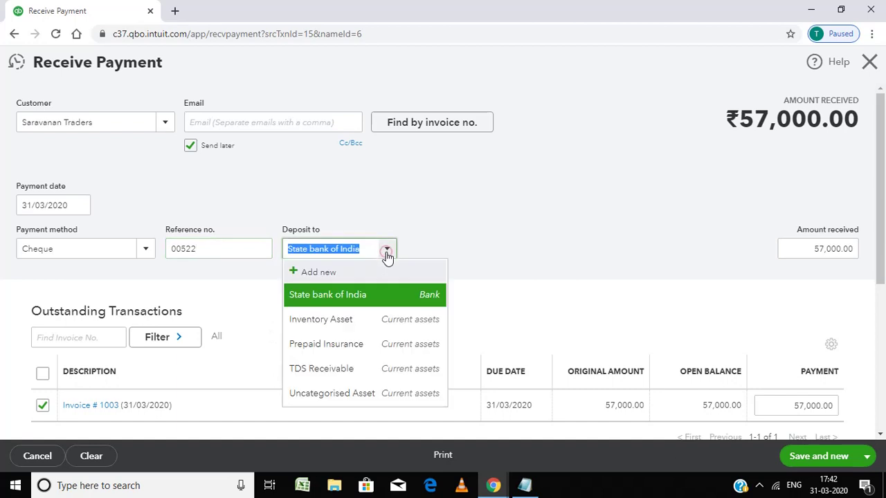
click(363, 296)
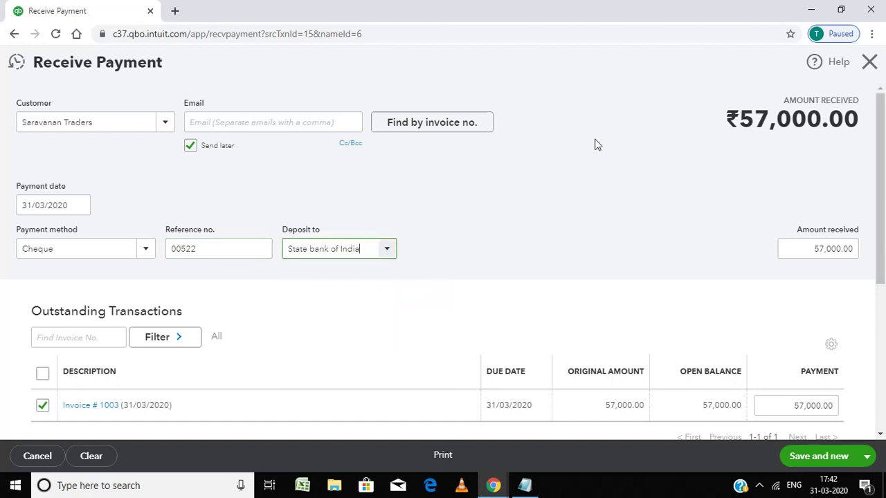
- Apply ₹25,000 of the payment to invoice 1003
scroll(883, 154, down, 2)
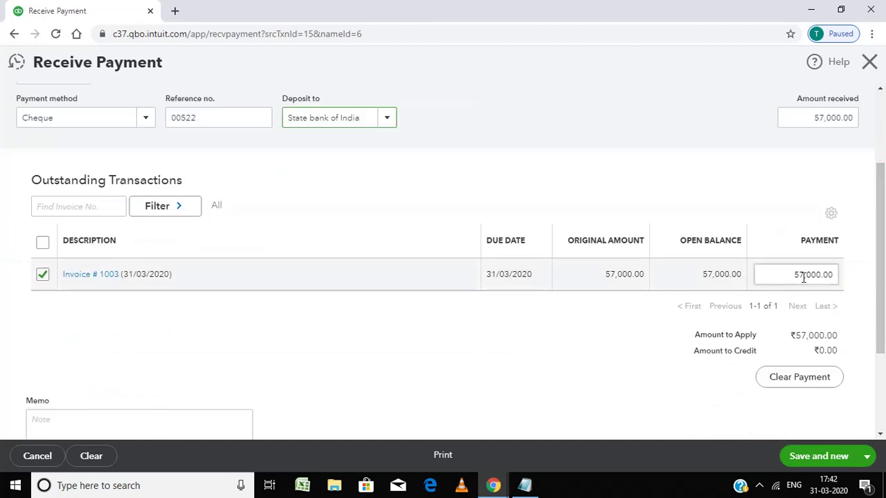
click(795, 274)
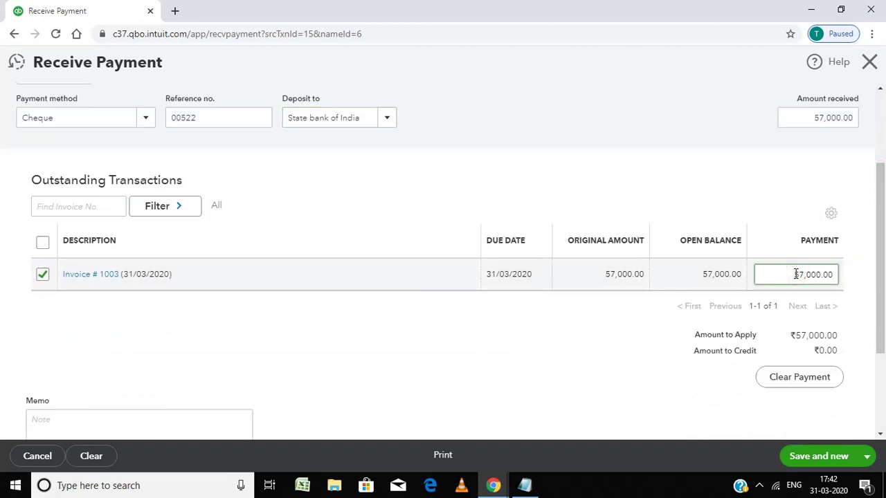
key(shift+Right)
key(shift+Right)
text(5)
key(Tab)
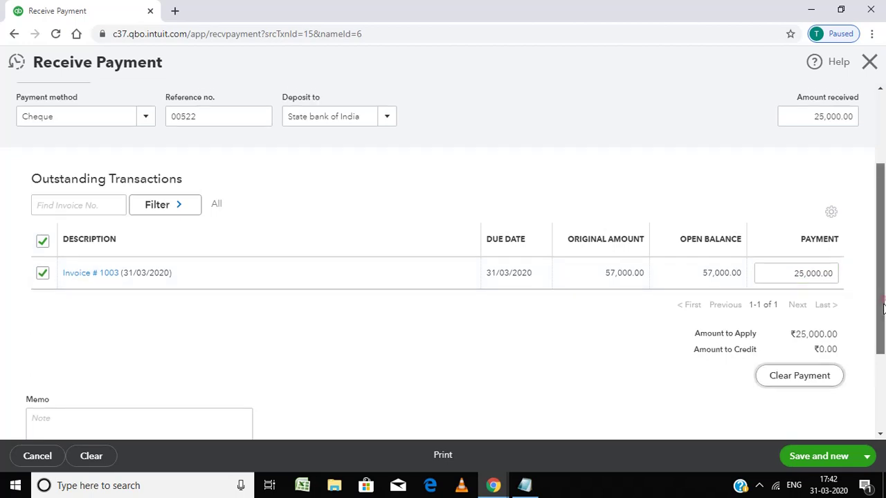
- Add a memo noting the amount received from Saravanan Traders, then save and close the payment
scroll(882, 304, down, 2)
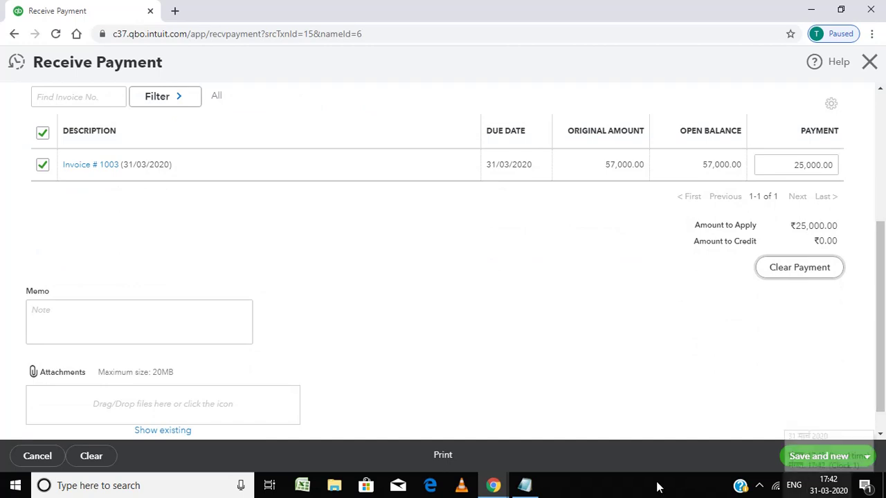
click(90, 331)
text(Being amount r)
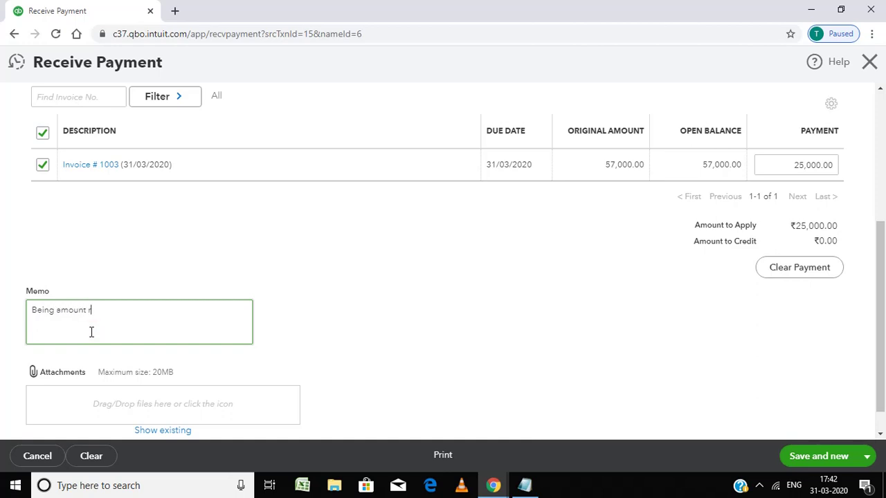
text(eco)
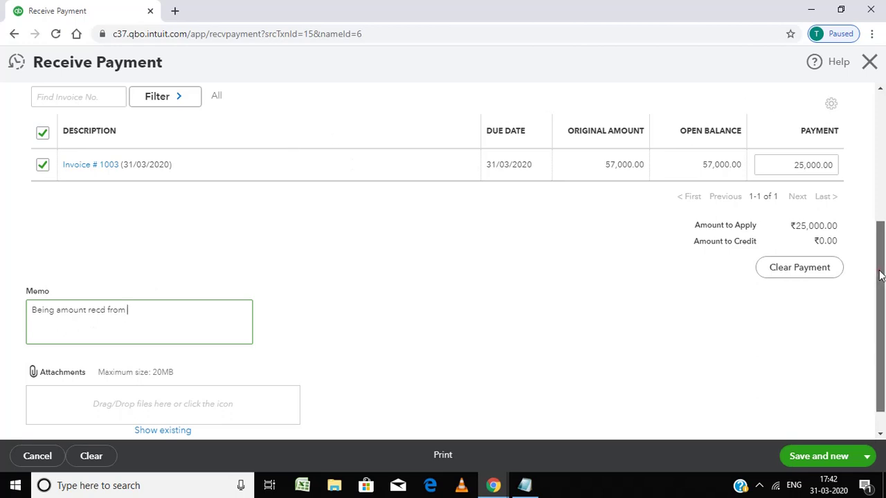
drag(874, 277, 862, 199)
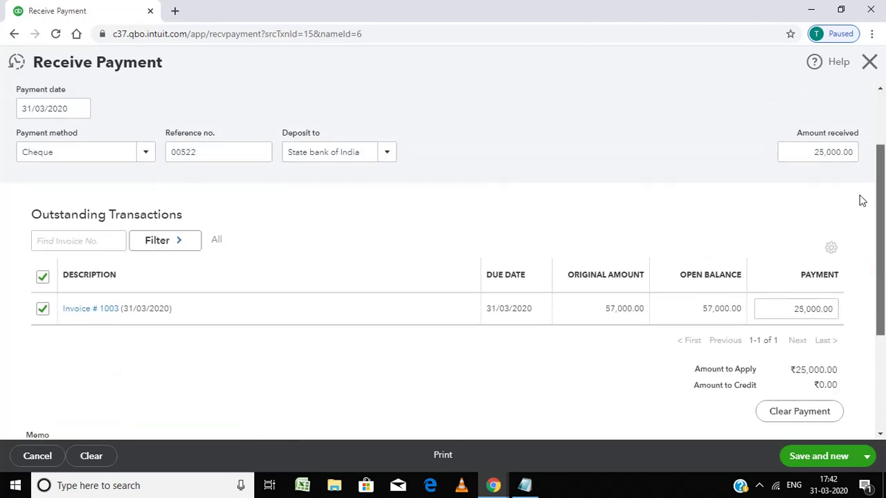
scroll(857, 173, up, 3)
scroll(857, 163, down, 1)
scroll(861, 184, down, 1)
scroll(868, 201, down, 1)
text(Being amount recd from Sara)
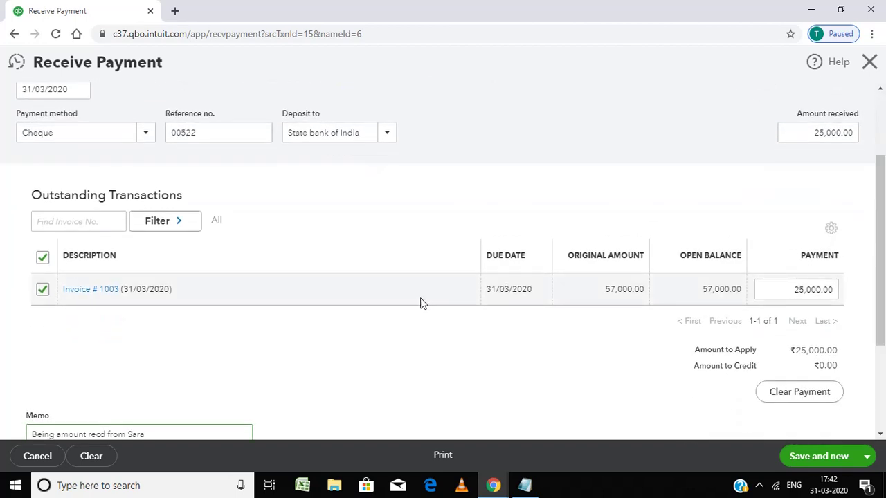
text(vanan)
text( Traders)
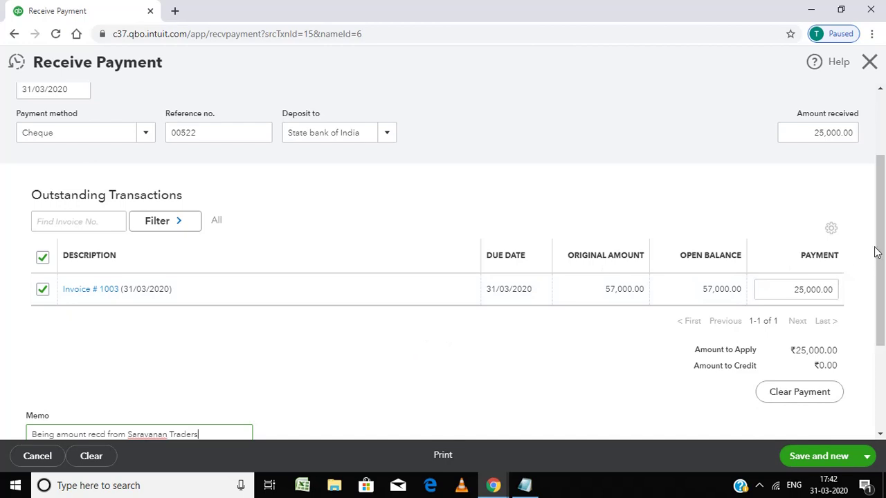
scroll(875, 252, down, 1)
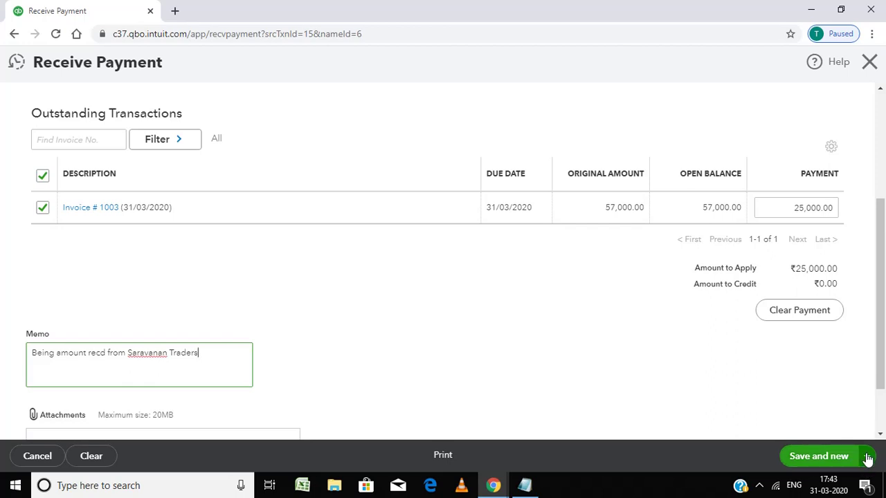
click(866, 456)
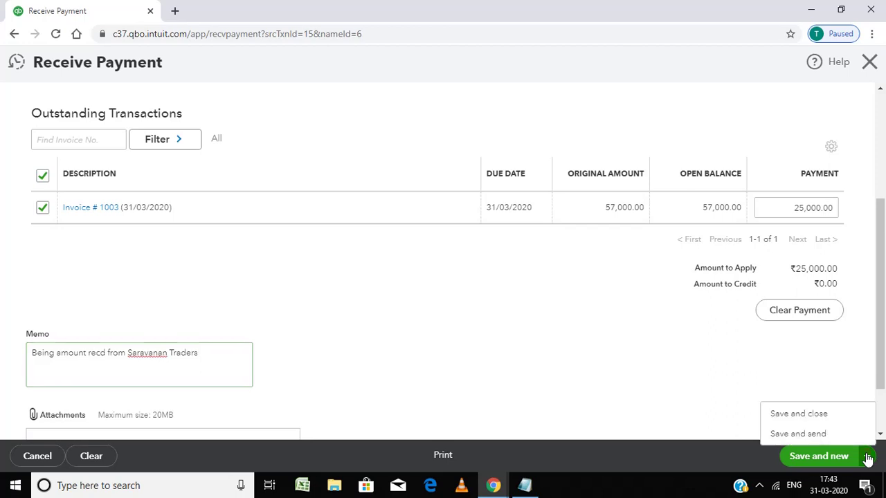
click(823, 415)
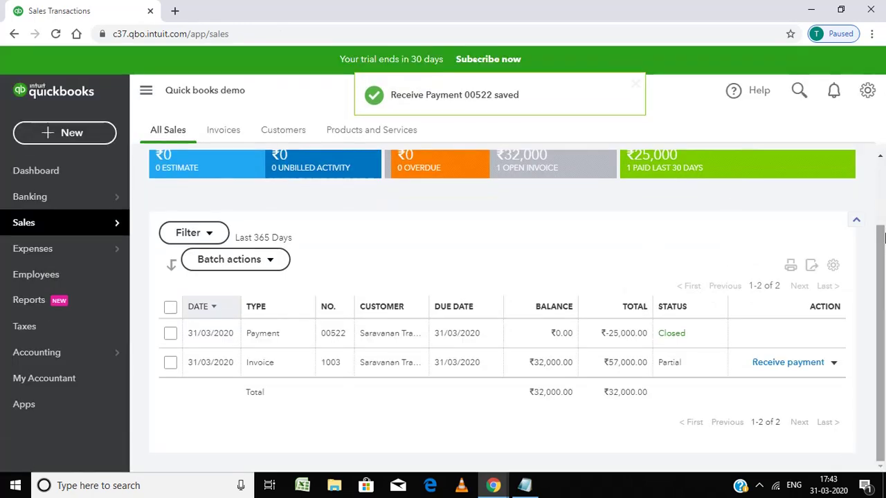
- Confirm invoice 1003 shows Partial in the sales list, then return to the Dashboard
drag(877, 239, 868, 177)
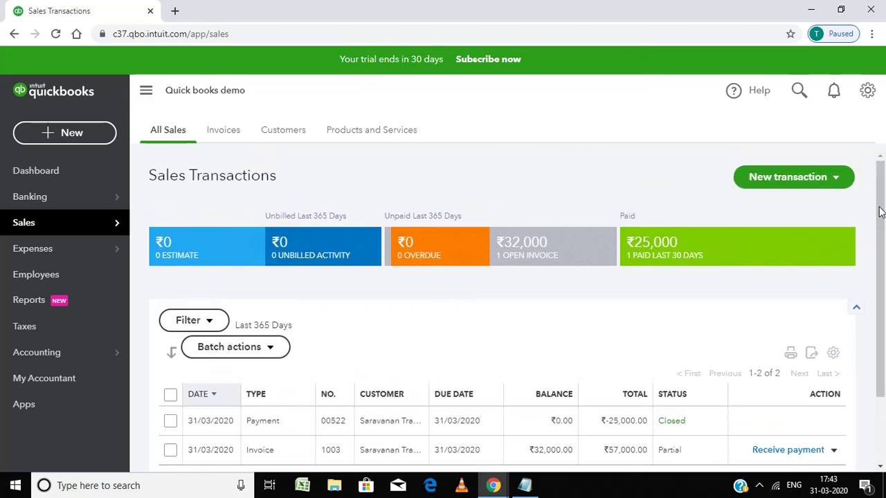
drag(881, 227, 884, 275)
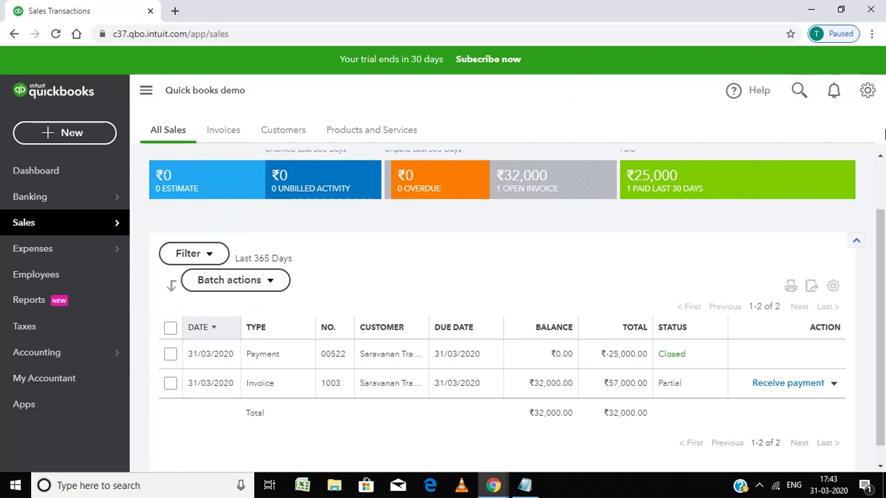
scroll(879, 270, up, 2)
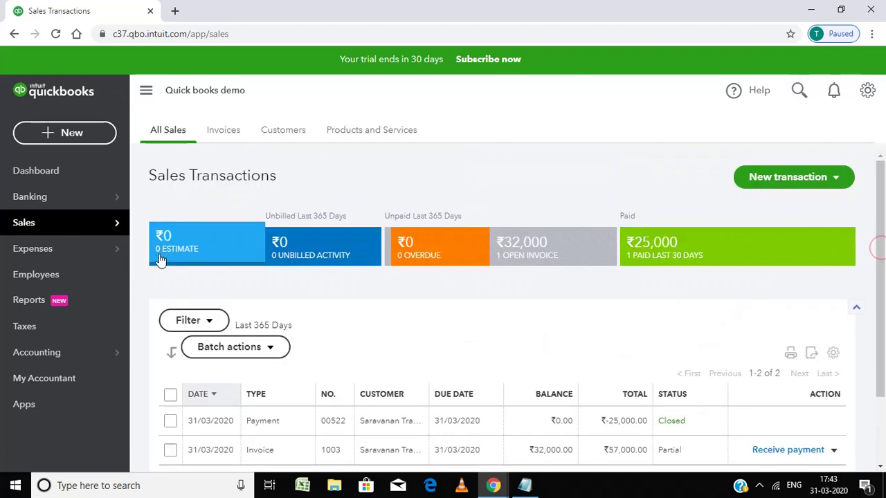
click(53, 173)
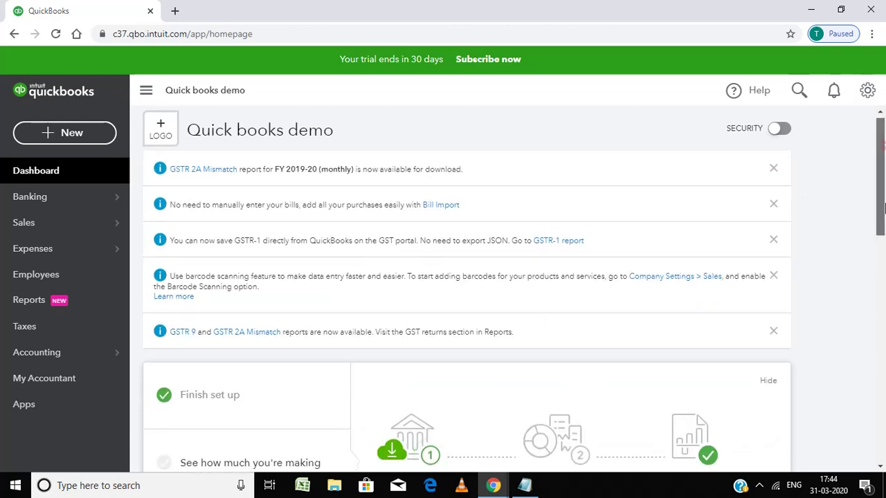
- Scroll through the dashboard's profit, expense, invoice and sales cards, then go to Reports
drag(882, 151, 882, 261)
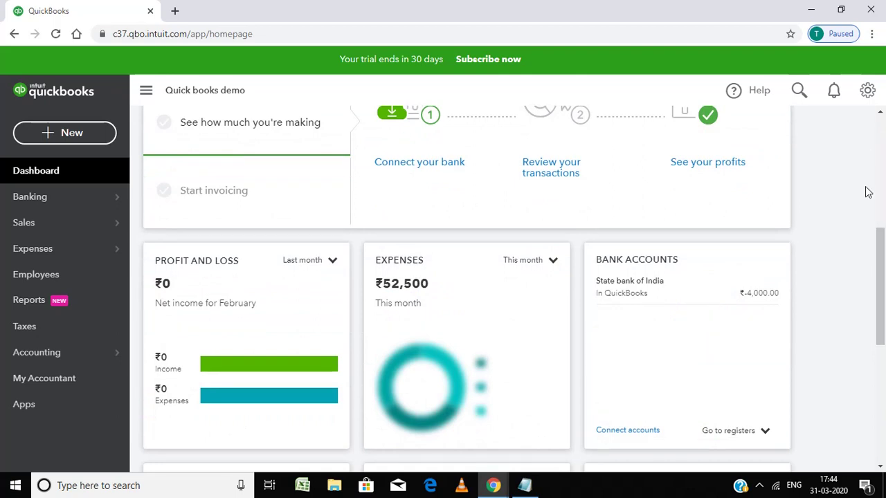
click(807, 192)
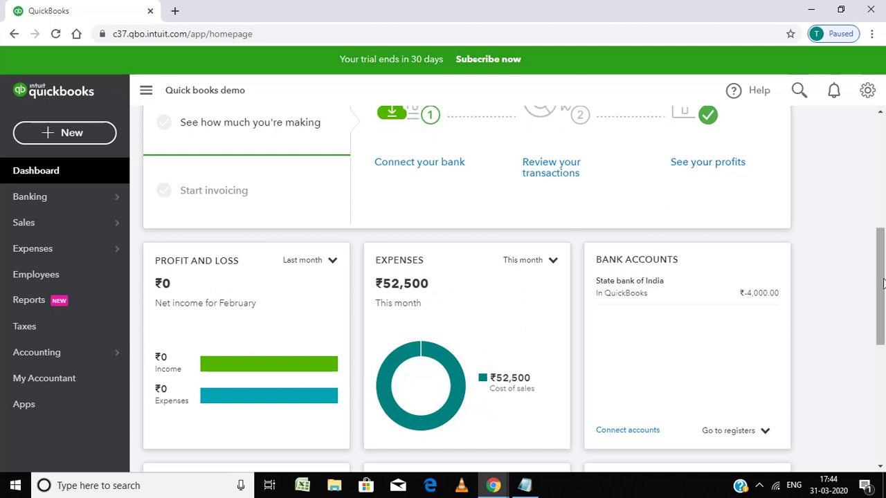
drag(878, 272, 883, 387)
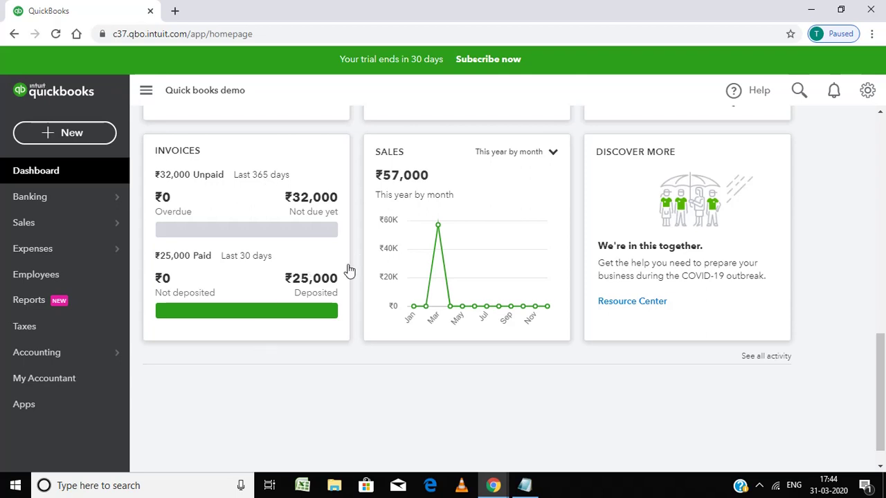
mouse_move(511, 306)
scroll(760, 325, up, 5)
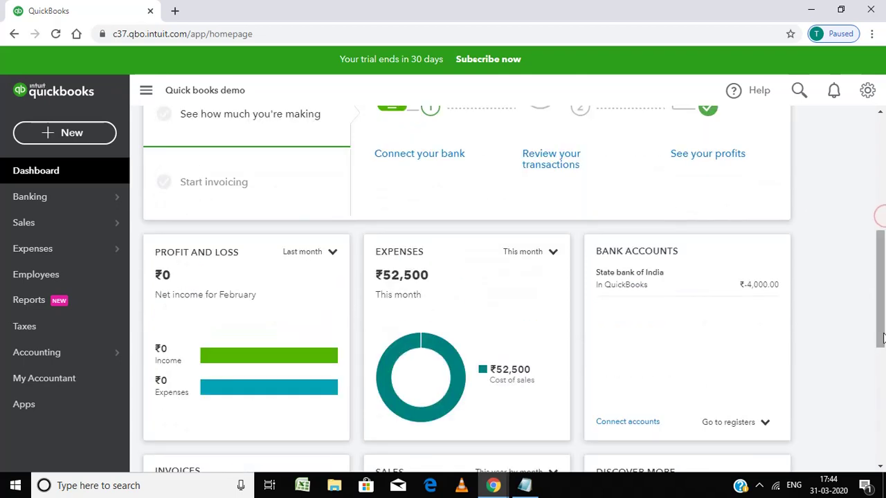
mouse_move(882, 332)
mouse_down()
mouse_move(881, 415)
mouse_move(880, 402)
mouse_up()
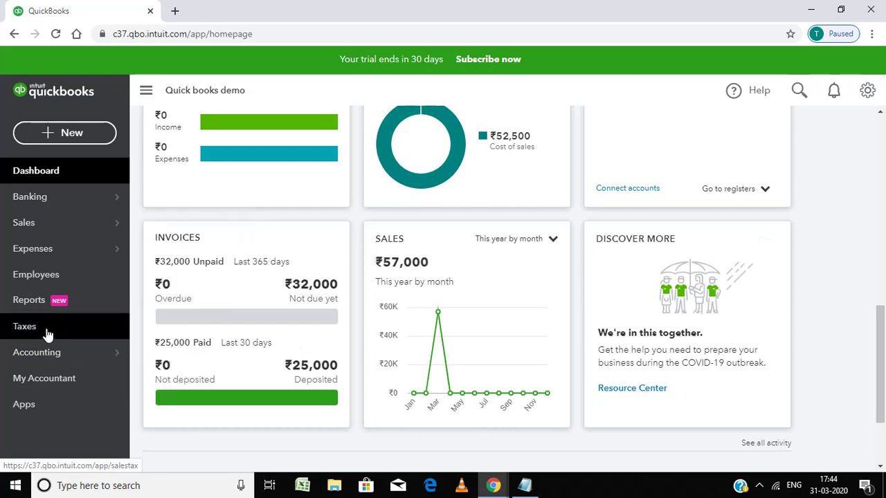
click(54, 301)
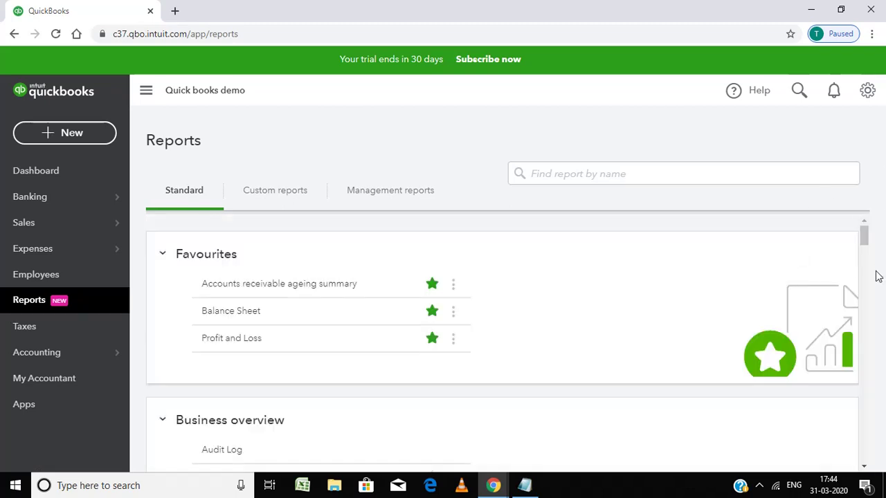
- Review the January–March 2020 Profit and Loss: ₹57,000 income, ₹52,500 cost of sales, ₹4,500 profit
drag(869, 232, 871, 236)
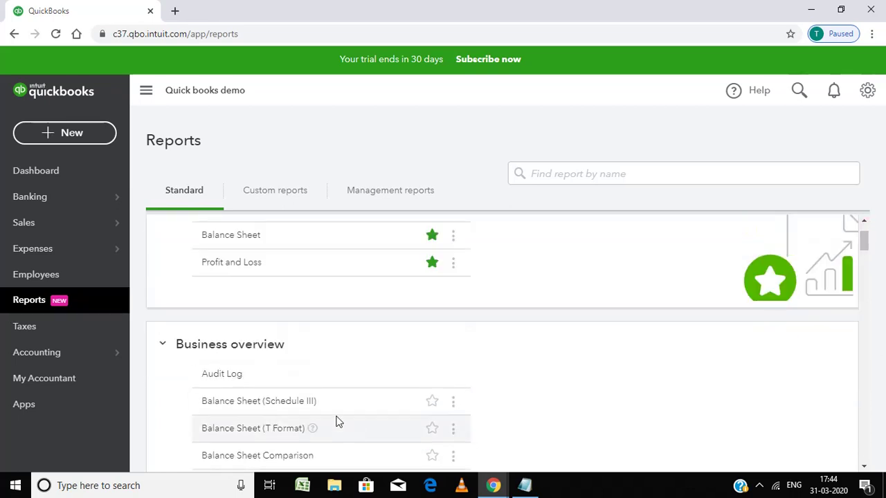
click(244, 269)
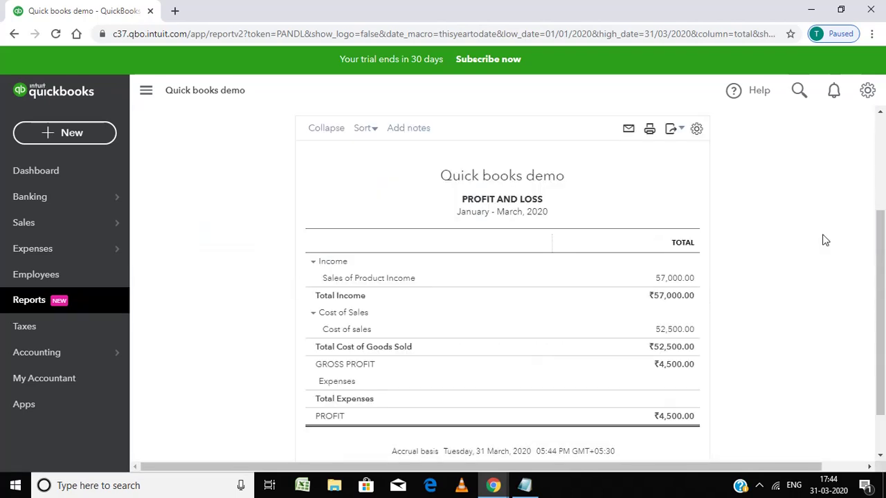
drag(880, 251, 883, 268)
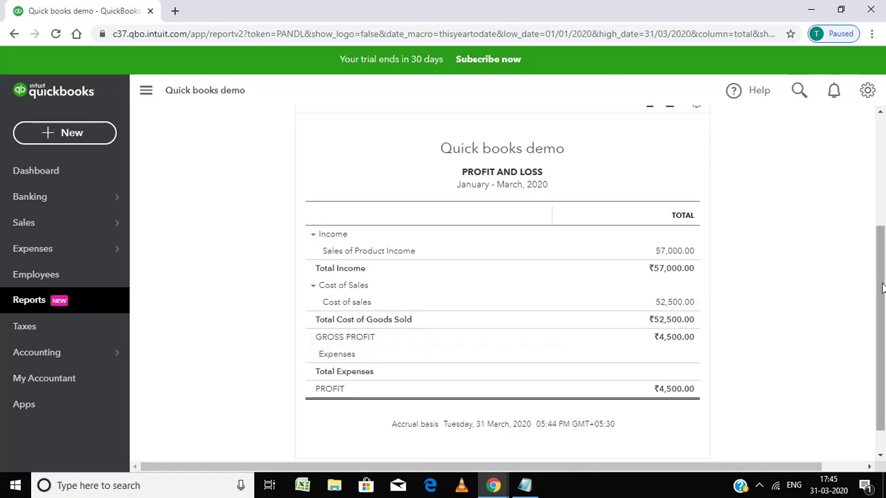
scroll(875, 284, down, 1)
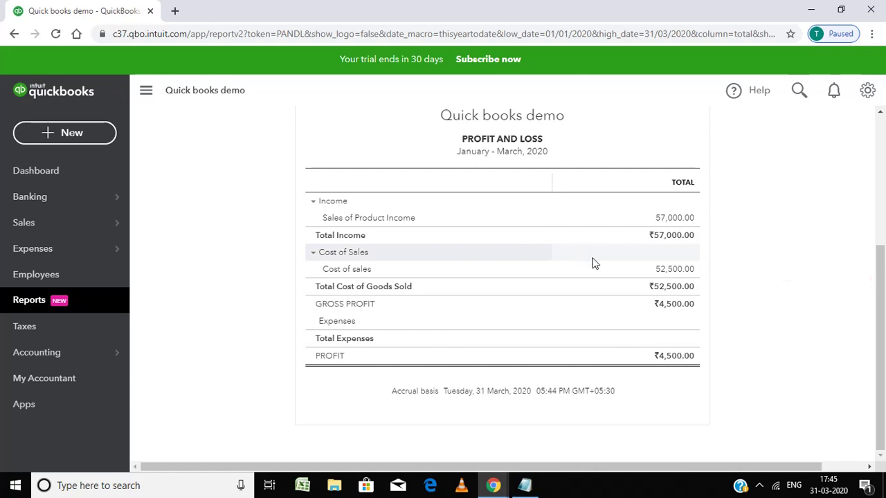
click(879, 285)
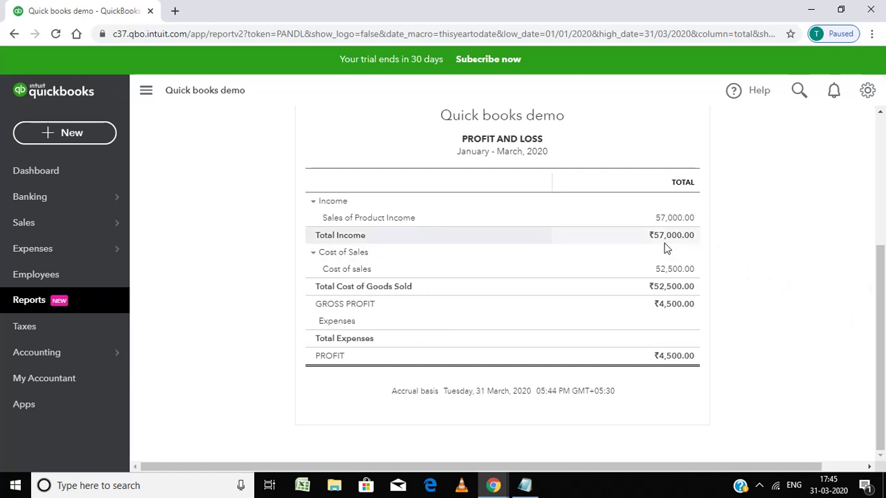
drag(882, 302, 884, 325)
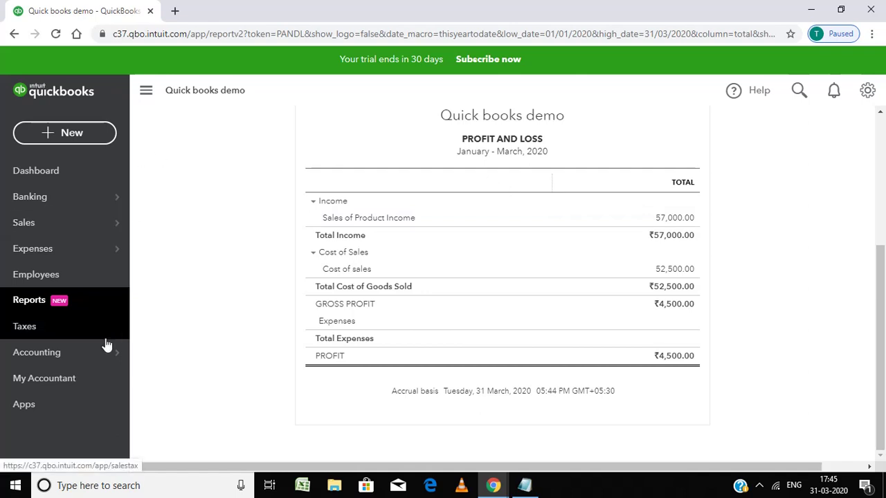
- Open the Trial Balance as of 31 March 2020, with debits and credits balancing at ₹1,49,500
click(68, 304)
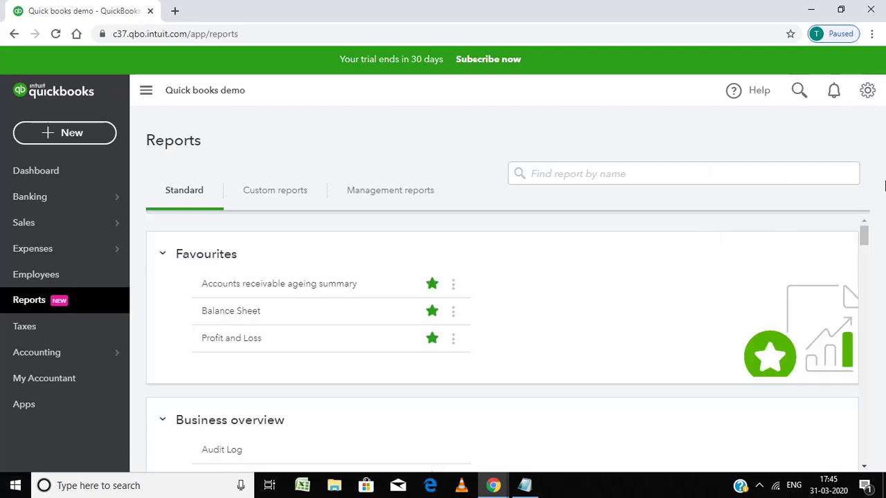
drag(869, 242, 881, 279)
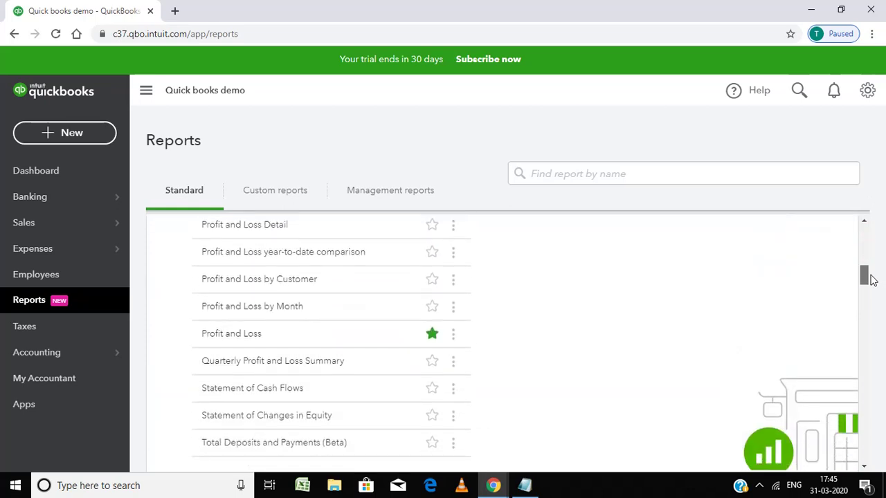
drag(881, 279, 884, 441)
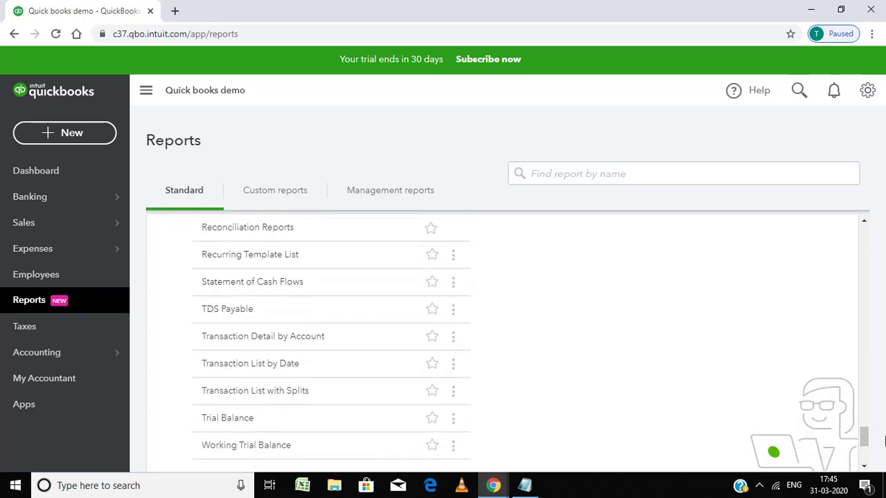
click(234, 419)
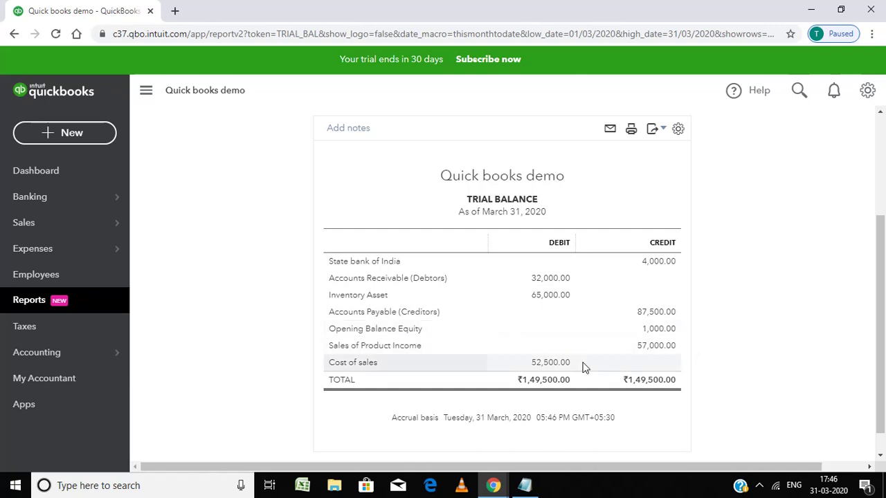
- Scroll through the Trial Balance figures, then return to the Reports page
mouse_move(882, 302)
mouse_down()
mouse_move(873, 229)
mouse_move(883, 322)
mouse_up()
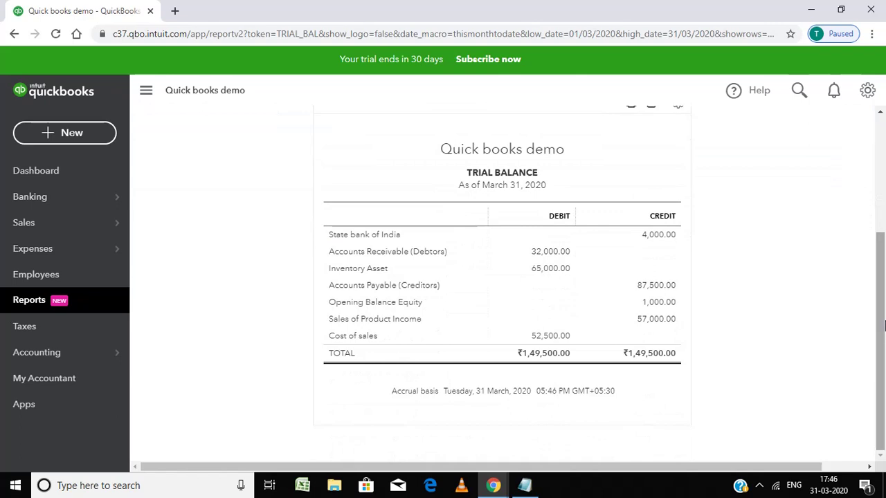
click(880, 168)
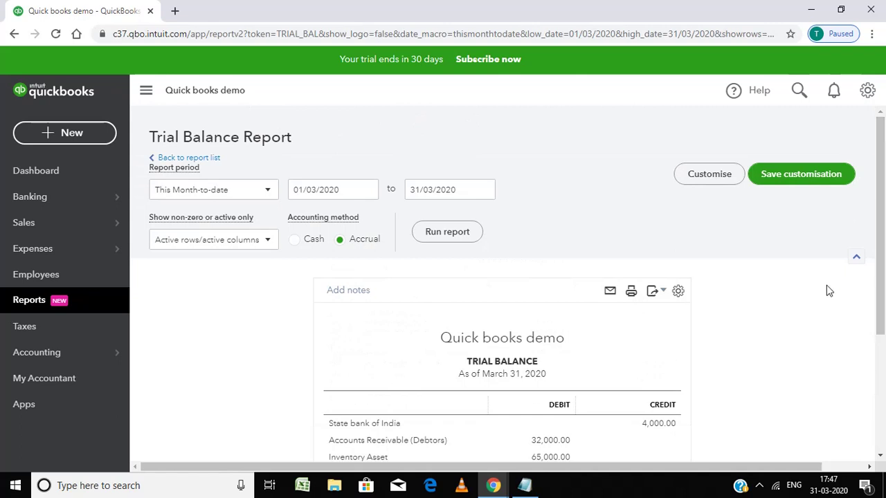
click(880, 372)
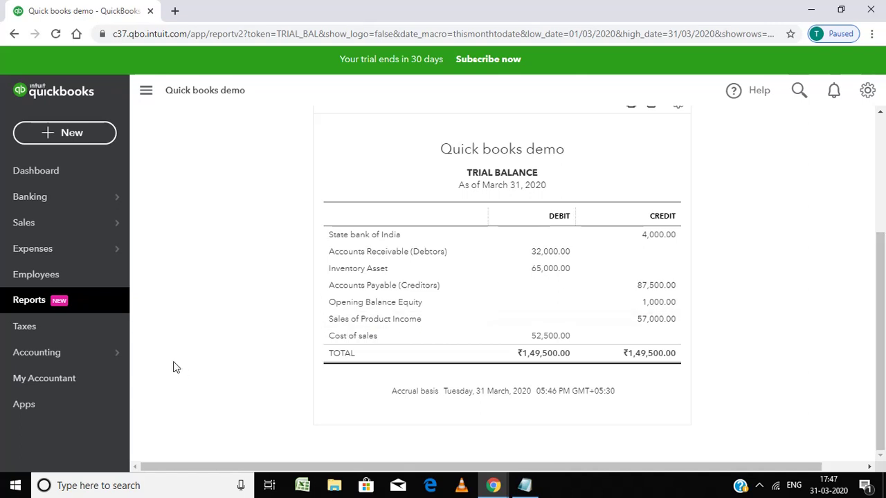
click(47, 305)
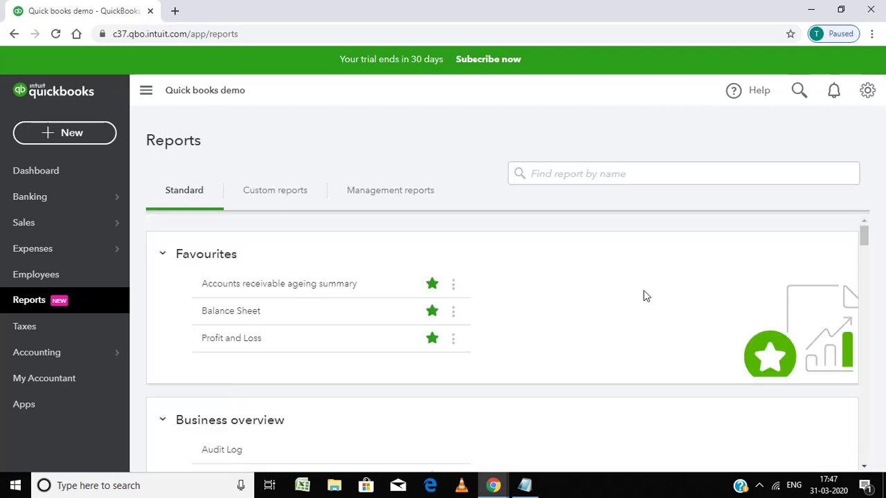
mouse_move(231, 311)
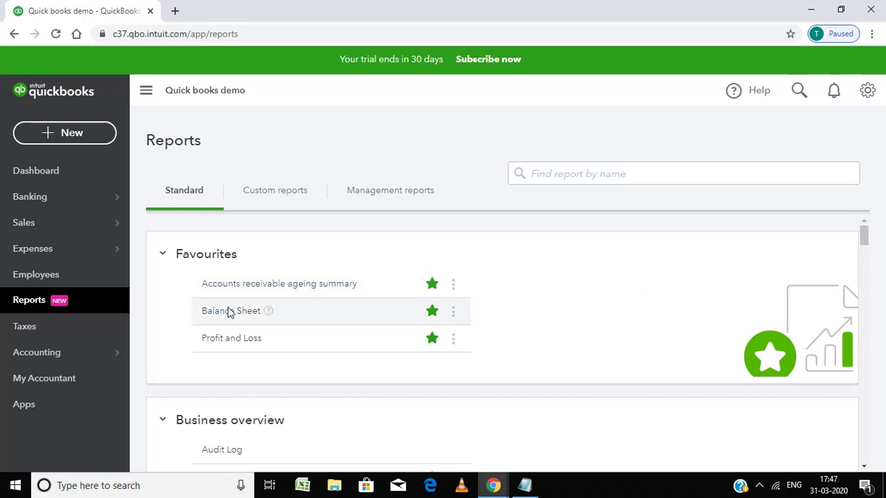
- Try the Balance Sheet report, dismiss its error dialog and error banner, and return to Reports
click(232, 314)
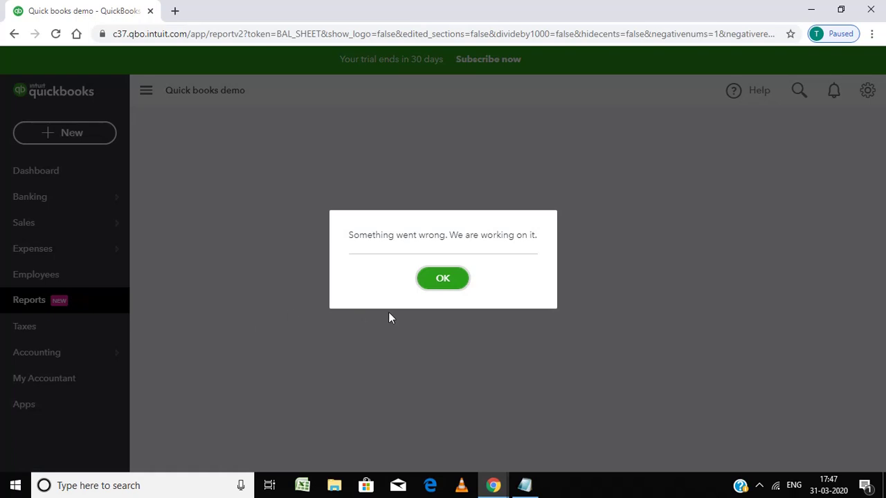
click(456, 280)
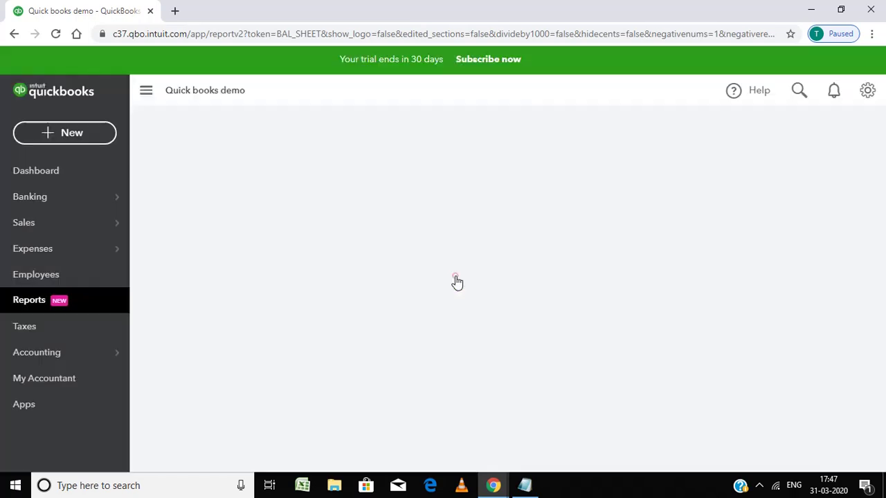
click(29, 300)
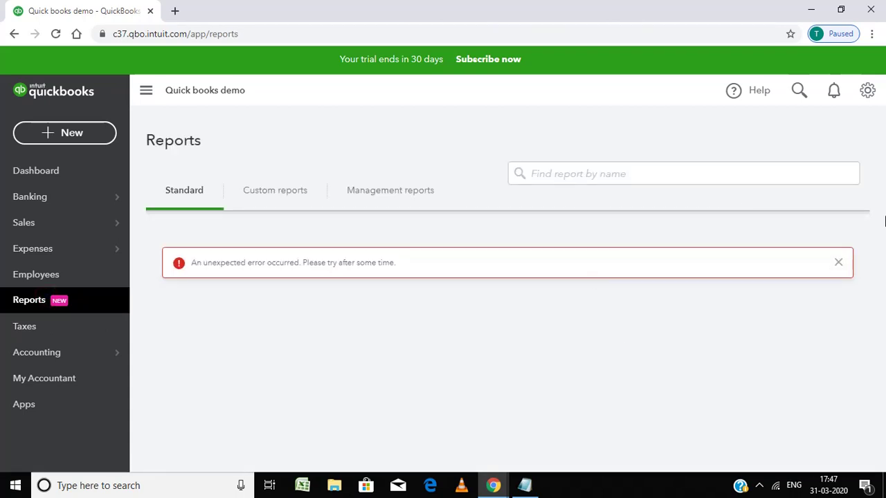
click(838, 264)
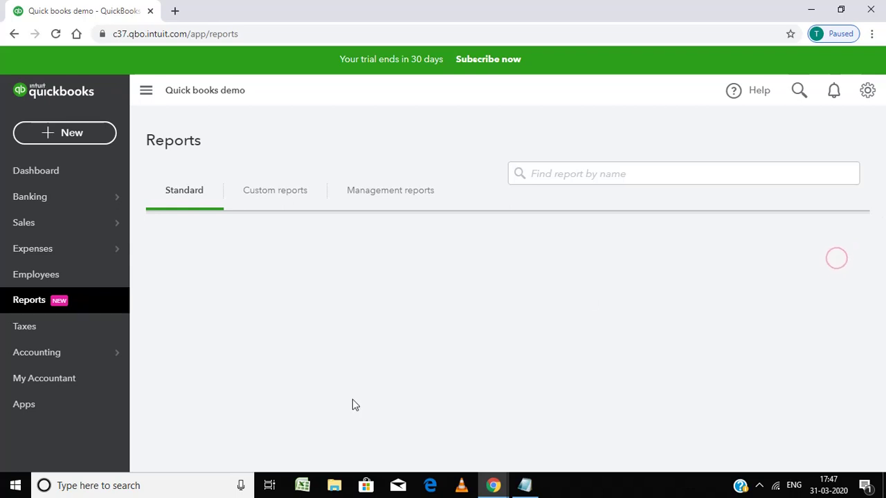